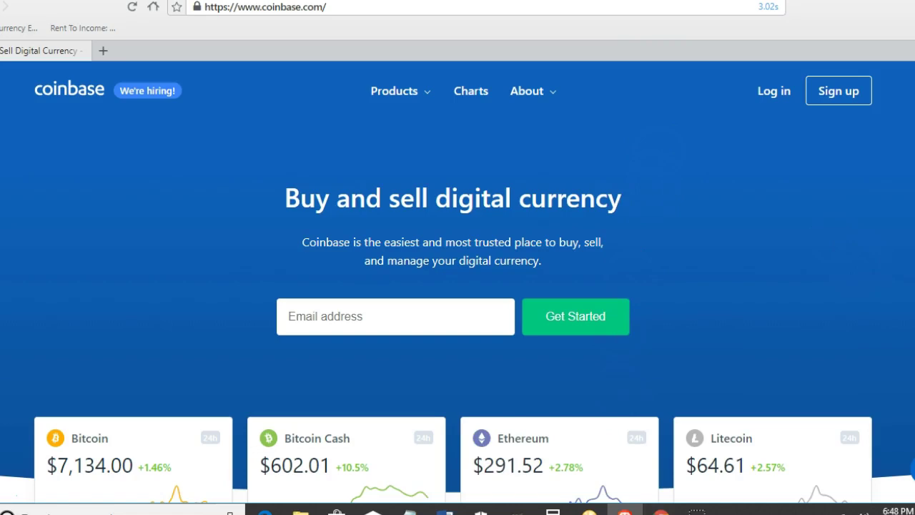
- Bring the browser forward and move from the Coinbase tab to the Bitcoin Superstore home page
left_click(662, 511)
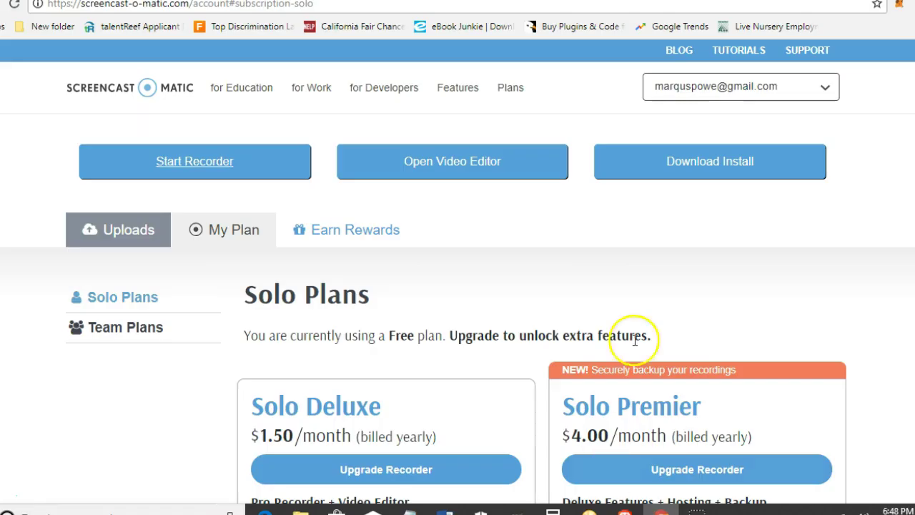
left_click(536, 3)
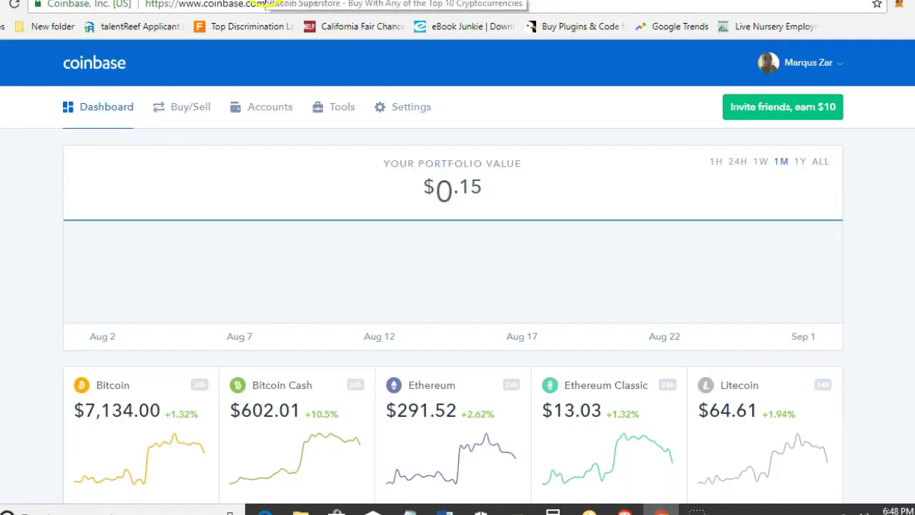
left_click(265, 4)
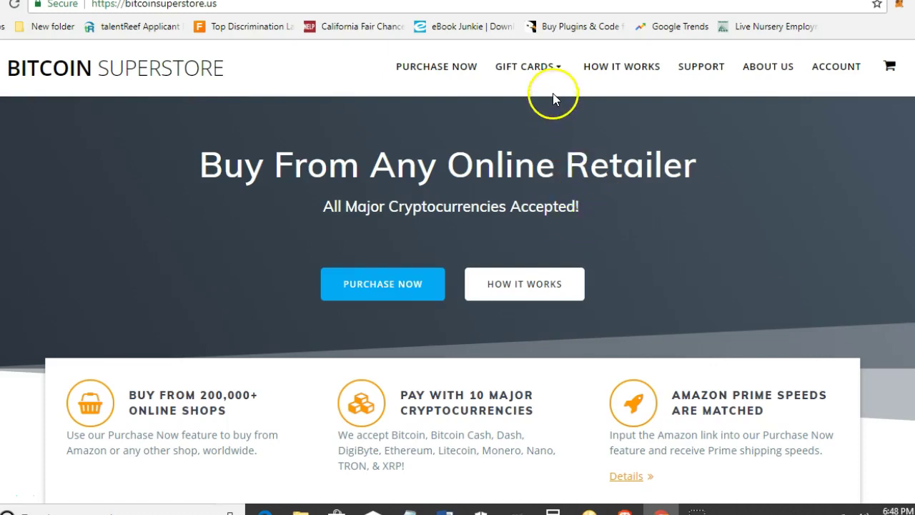
mouse_move(552, 64)
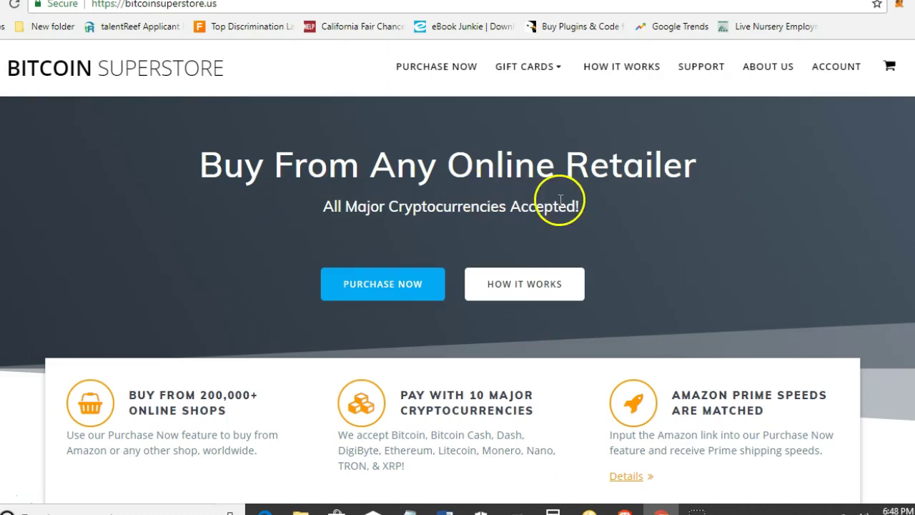
- Go back to the Coinbase dashboard and look over the $0.15 portfolio and 24-hour coin prices
left_click(592, 1)
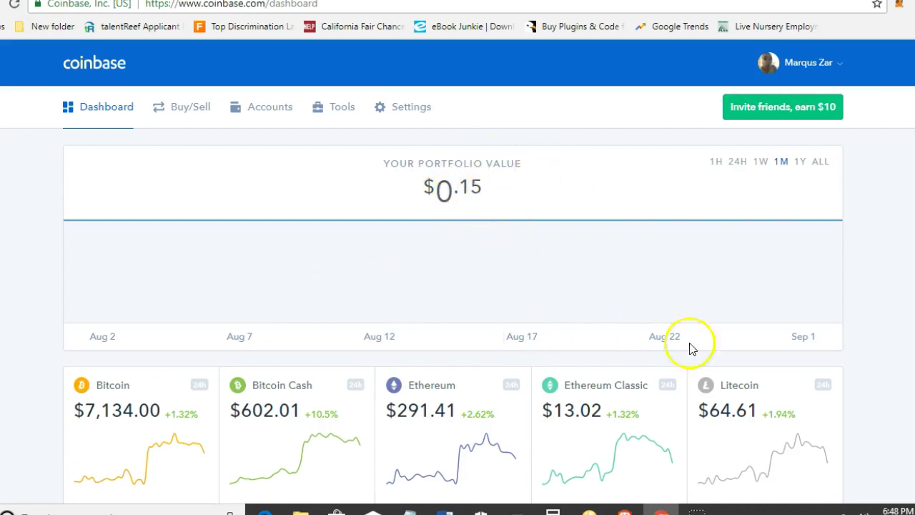
scroll(860, 314, "down", 2)
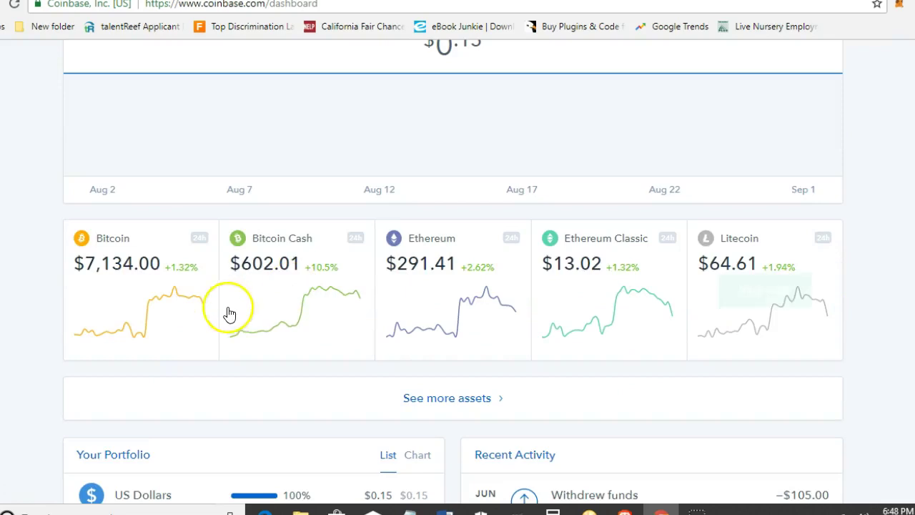
mouse_move(103, 262)
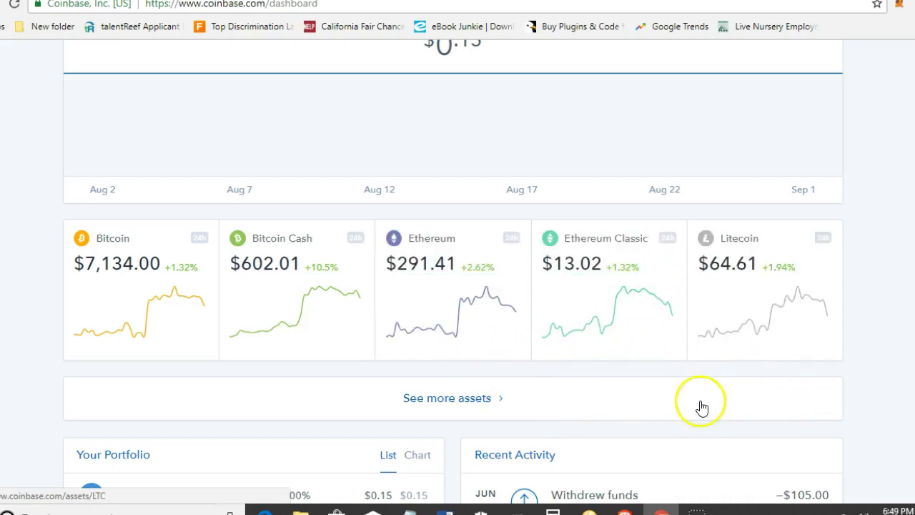
scroll(516, 366, "down", 5)
scroll(399, 378, "up", 6)
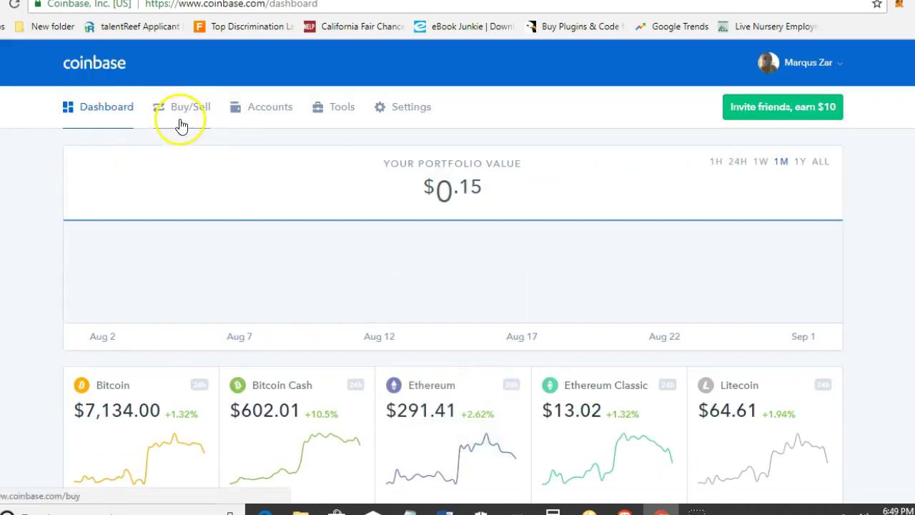
- Start a Bitcoin buy paid with The Golden 1 Credit Union Visa debit card
left_click(187, 112)
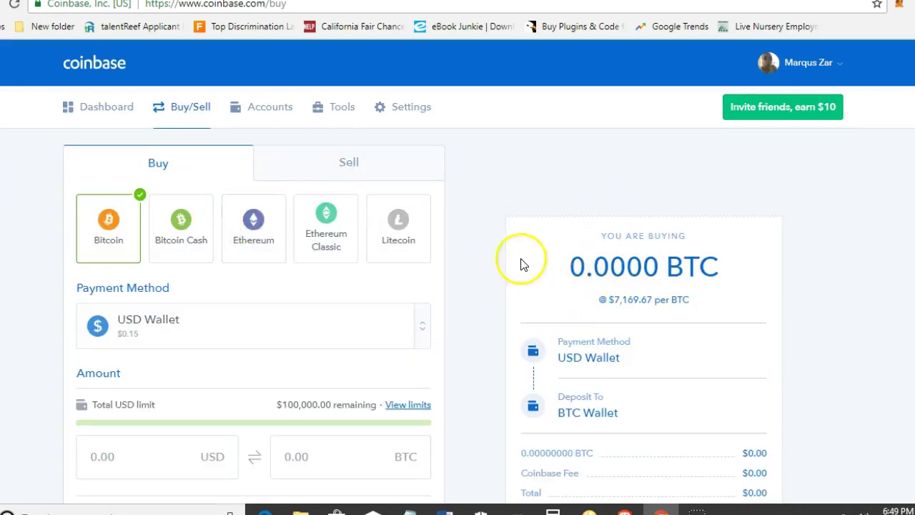
left_click(498, 300)
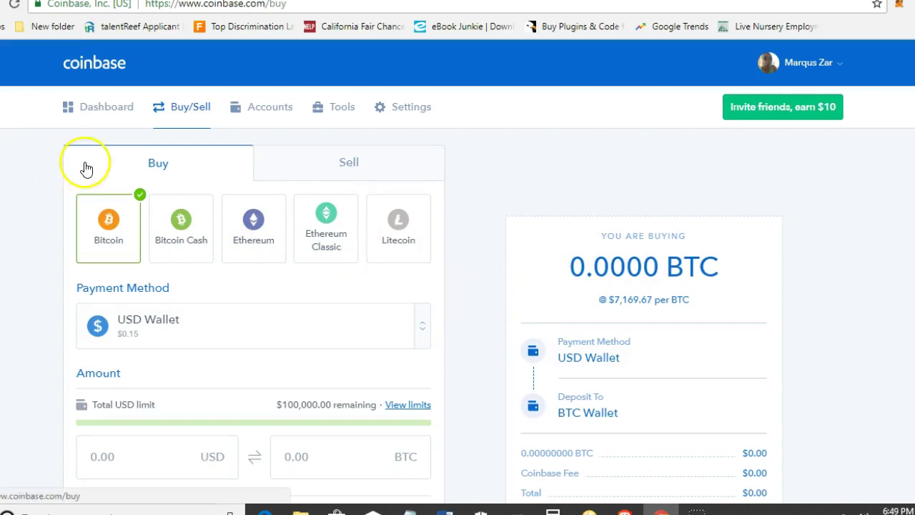
scroll(98, 257, "down", 2)
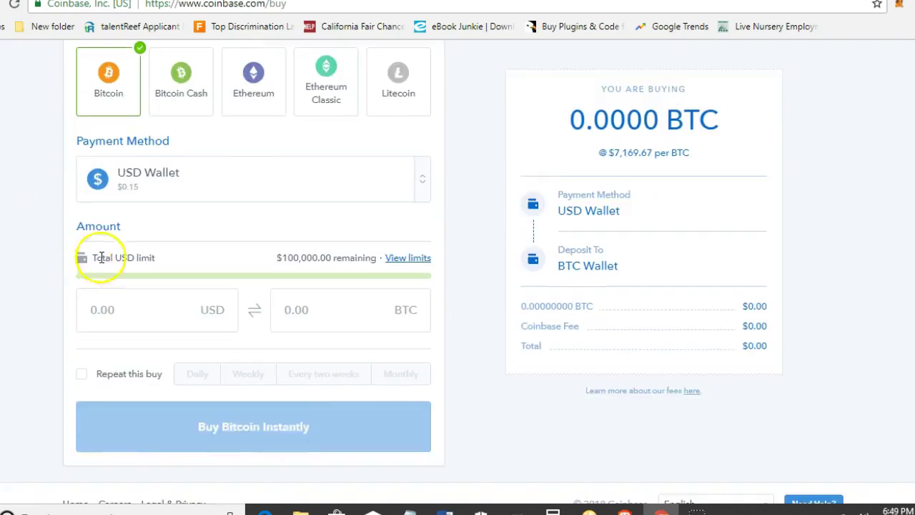
left_click(210, 182)
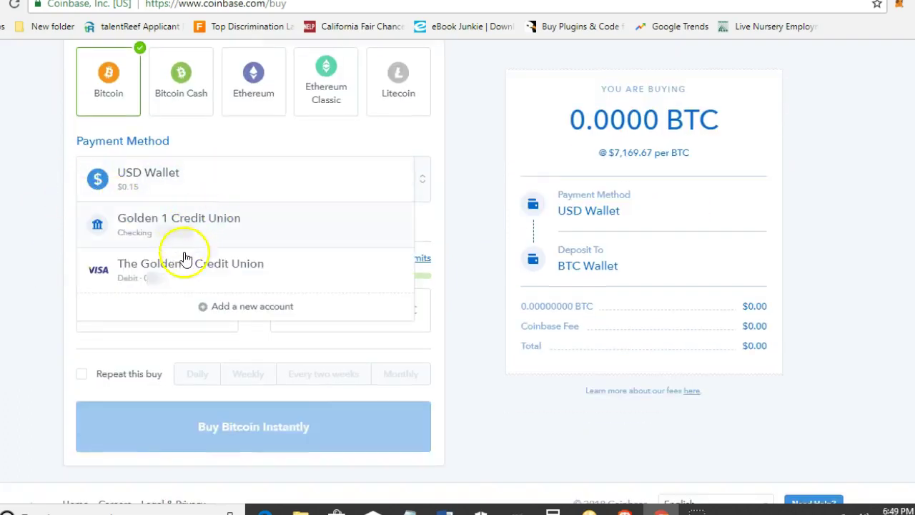
left_click(175, 276)
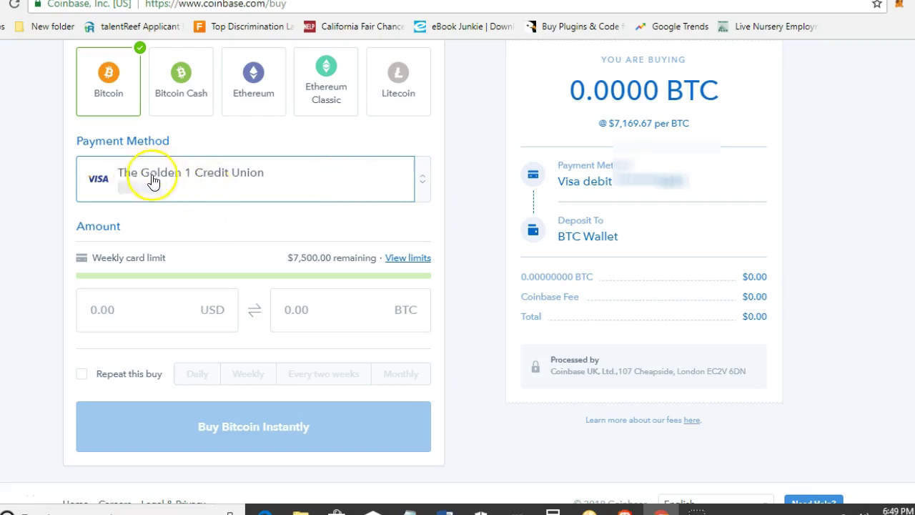
left_click(190, 306)
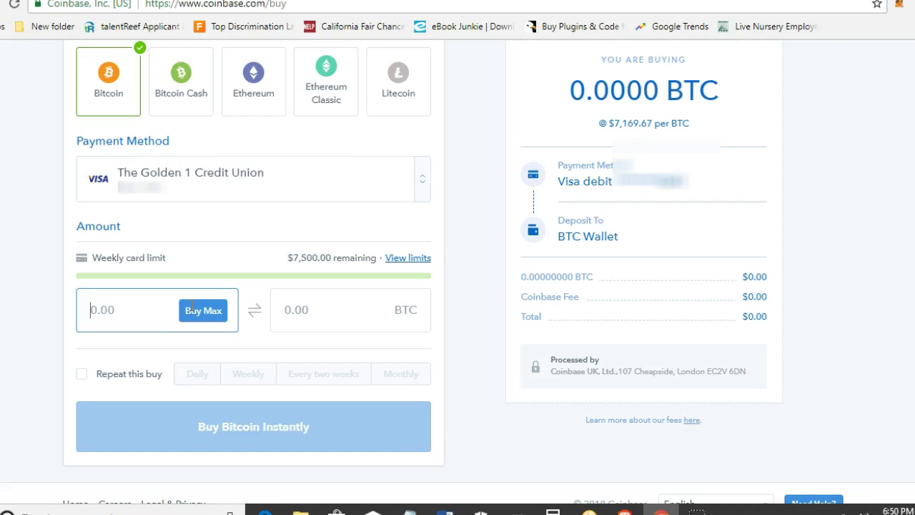
- Enter 25.00 USD as the amount, which converts to 0.00327909 BTC with a $1.49 fee
type("25.00")
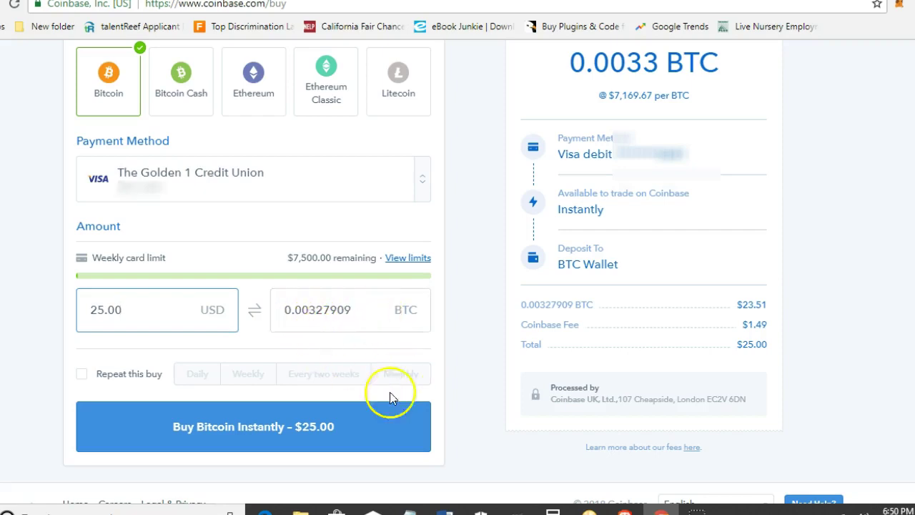
scroll(136, 407, "down", 1)
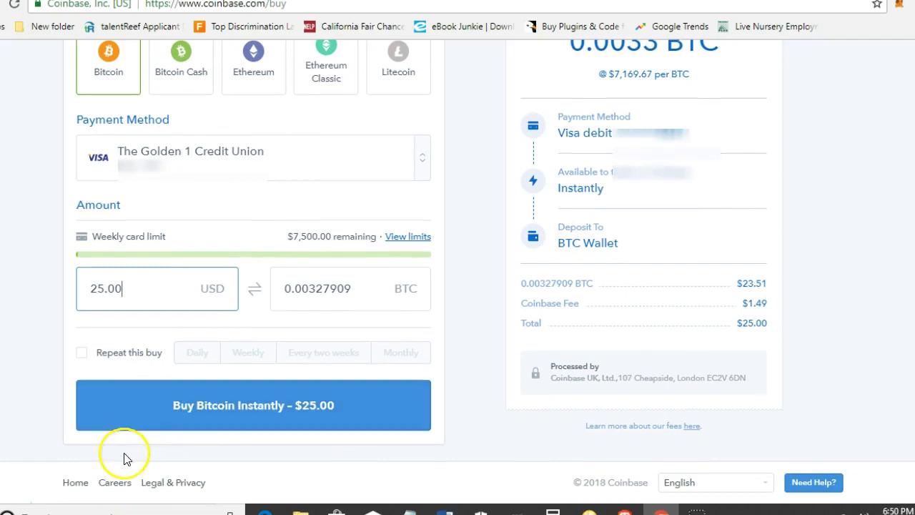
- Review the $25 order for 0.0033 BTC, including the $1.49 fee, and confirm the buy
left_click(234, 407)
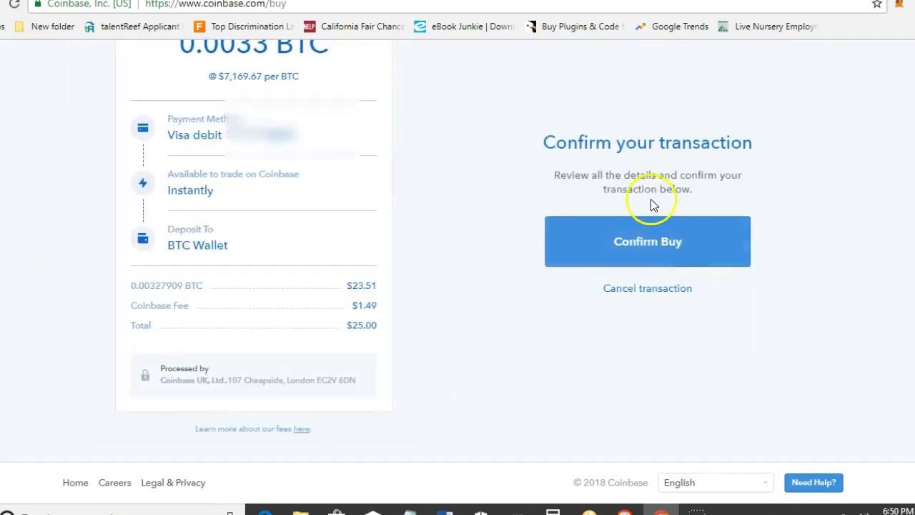
scroll(398, 302, "up", 3)
scroll(398, 302, "down", 2)
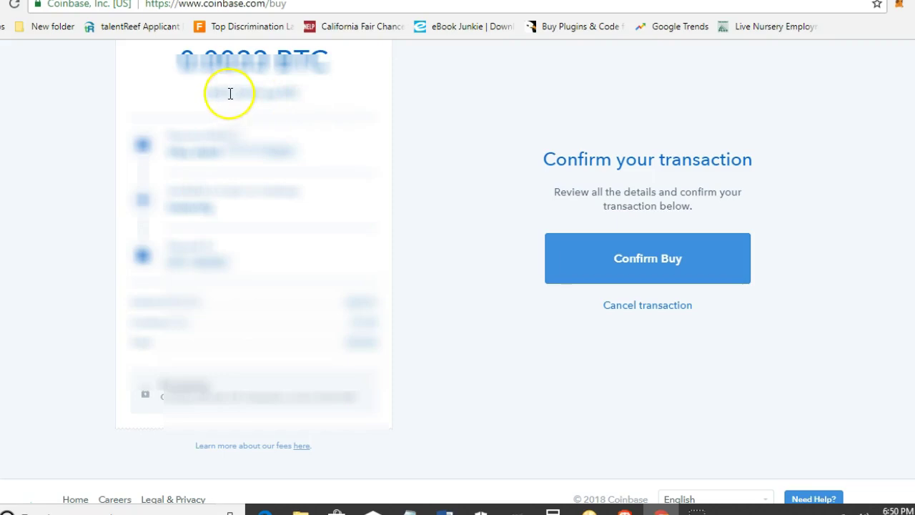
scroll(229, 135, "up", 1)
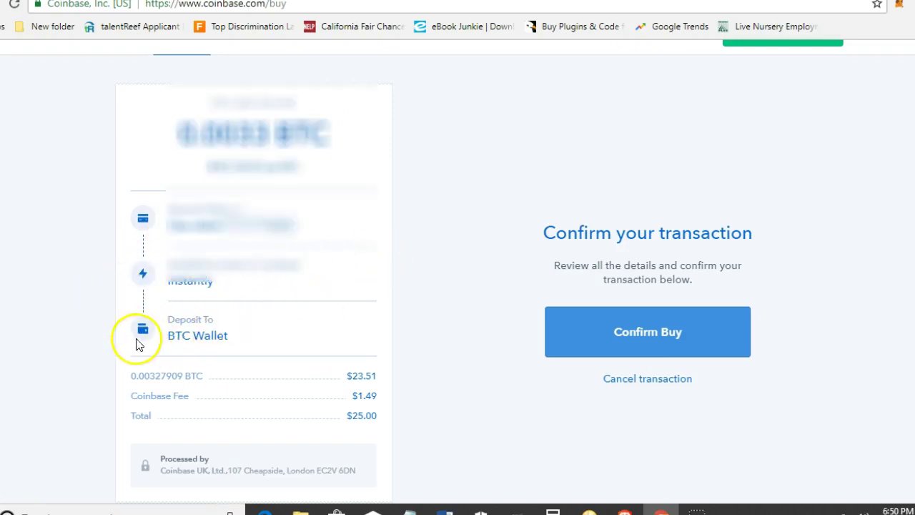
scroll(451, 360, "down", 1)
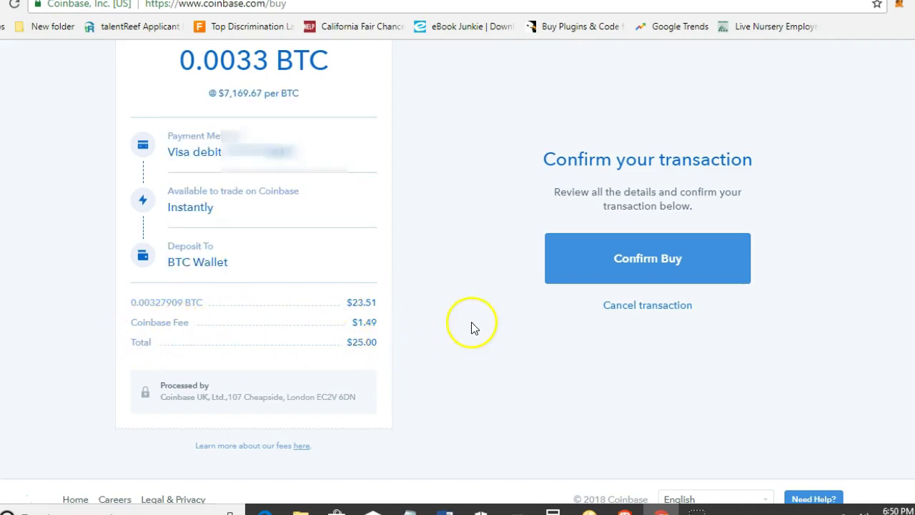
left_click_drag(374, 324, 354, 323)
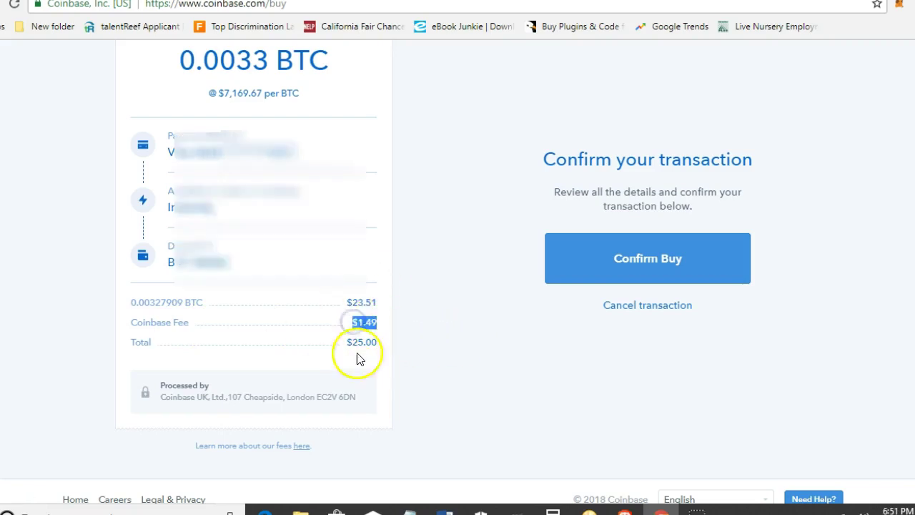
scroll(341, 309, "up", 2)
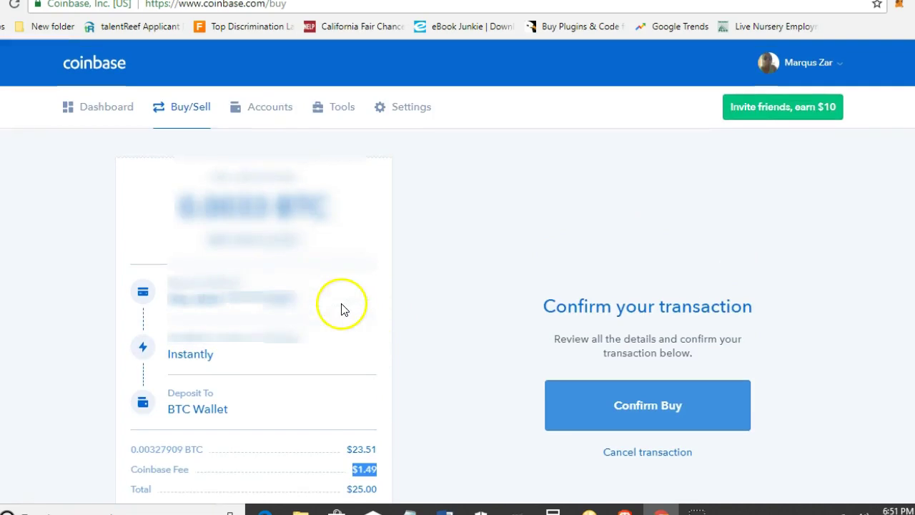
scroll(623, 326, "down", 1)
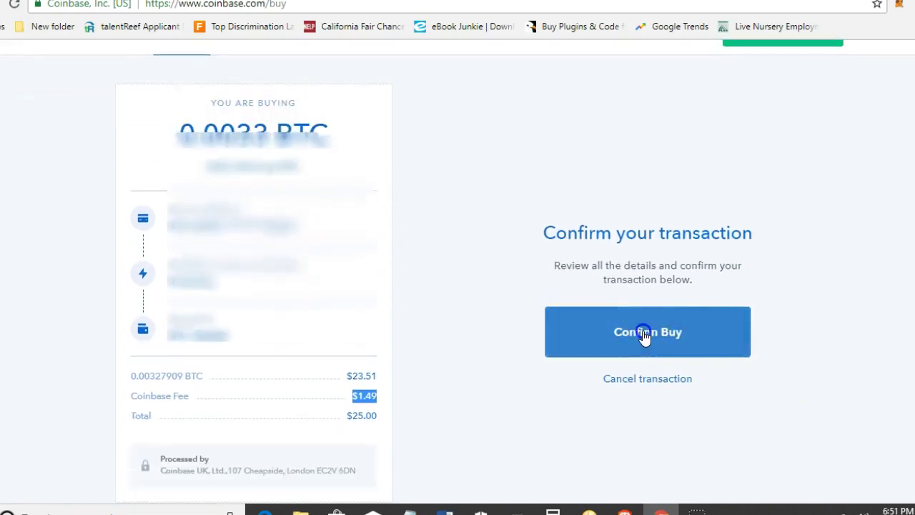
left_click(645, 334)
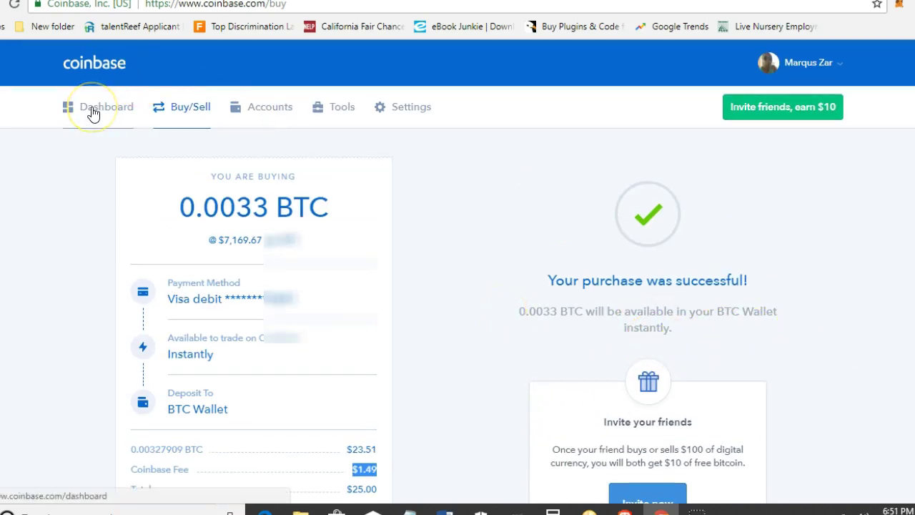
- Return to the Coinbase dashboard, which now shows a $23.54 portfolio
left_click(92, 114)
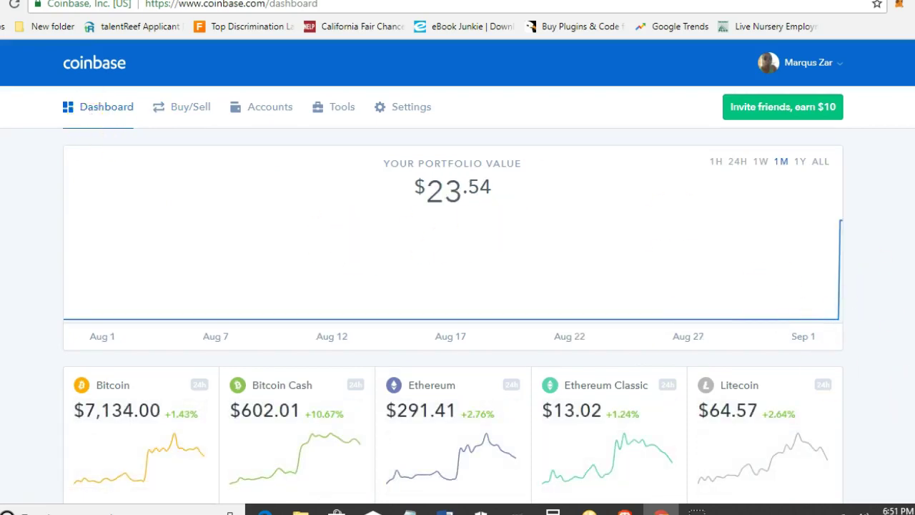
scroll(904, 327, "down", 1)
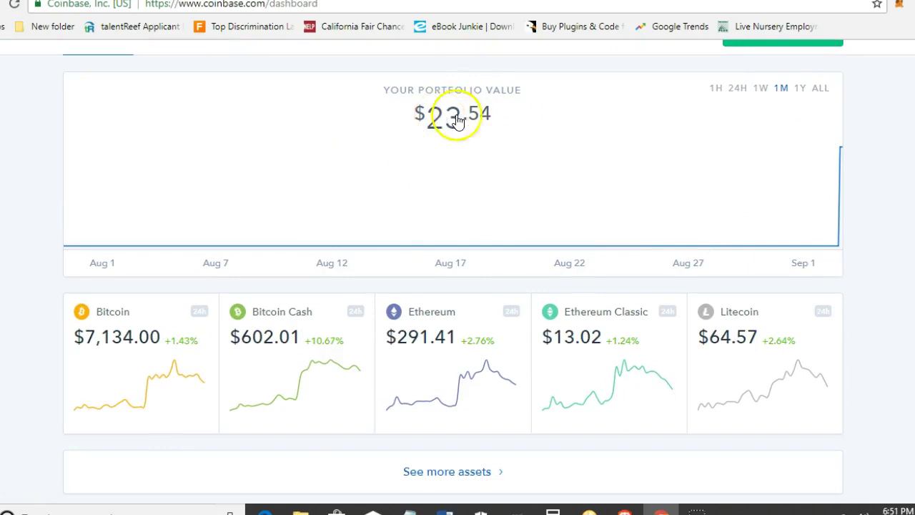
scroll(895, 347, "down", 4)
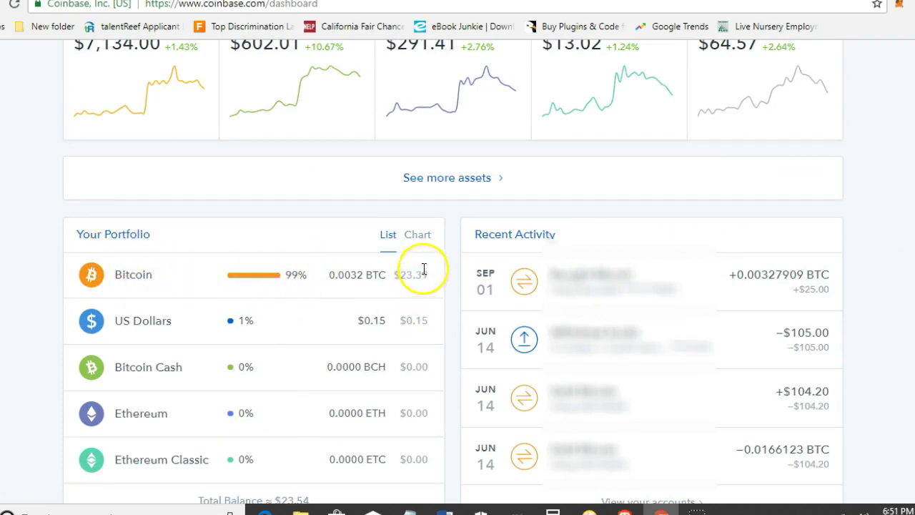
- Show the portfolio as a donut chart, then open the full assets list
left_click(417, 236)
scroll(148, 319, "down", 1)
scroll(149, 318, "down", 1)
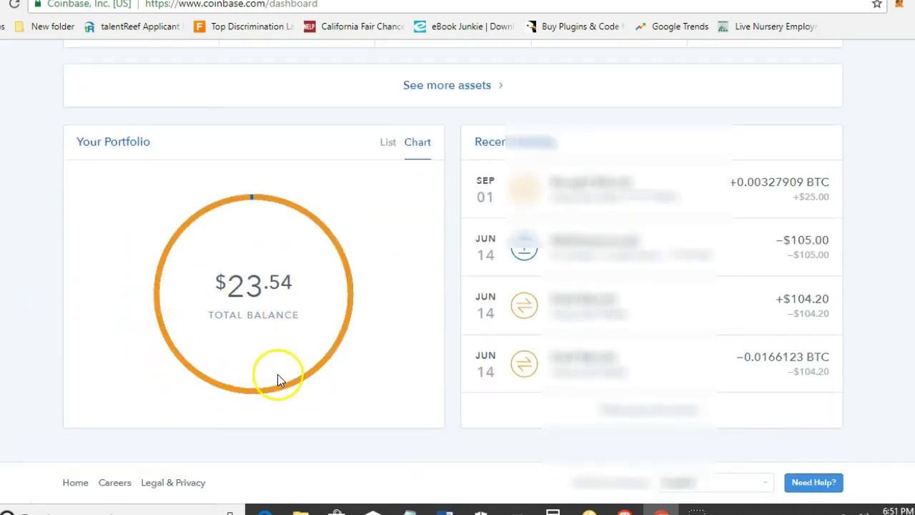
scroll(264, 382, "up", 5)
scroll(333, 397, "up", 1)
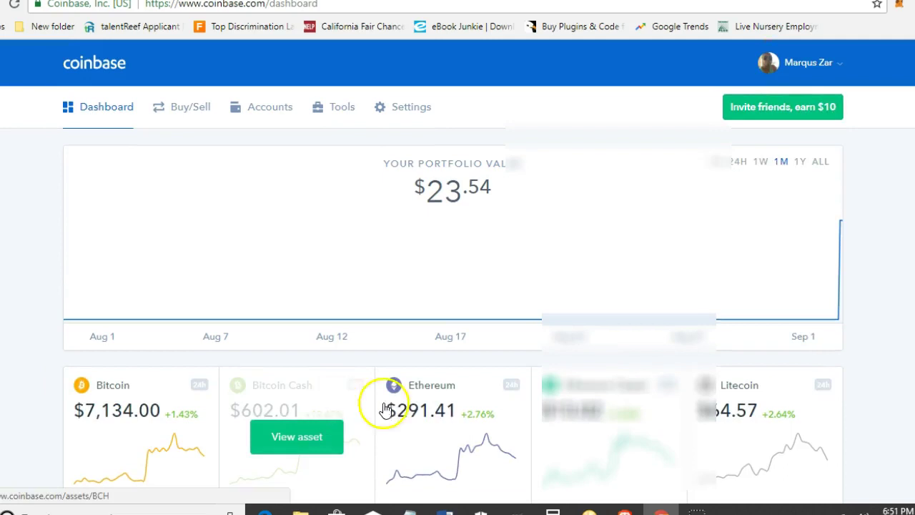
scroll(392, 397, "down", 4)
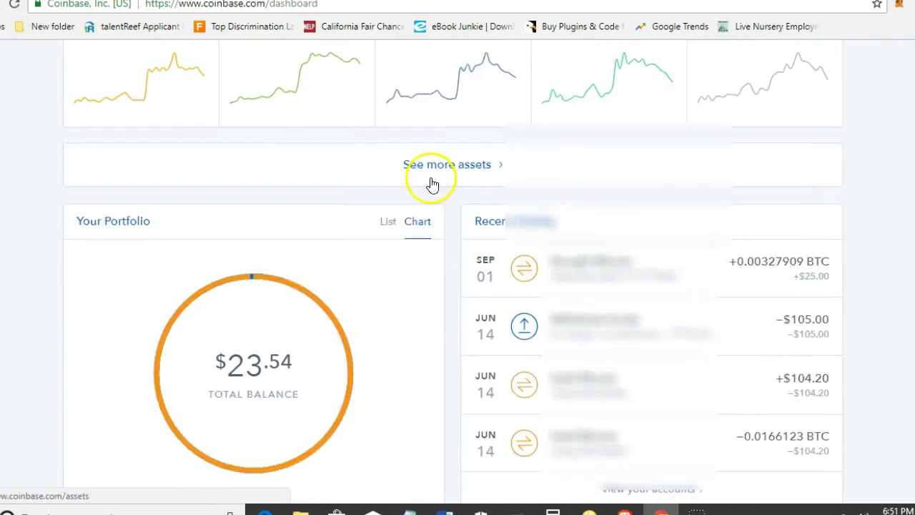
left_click(435, 174)
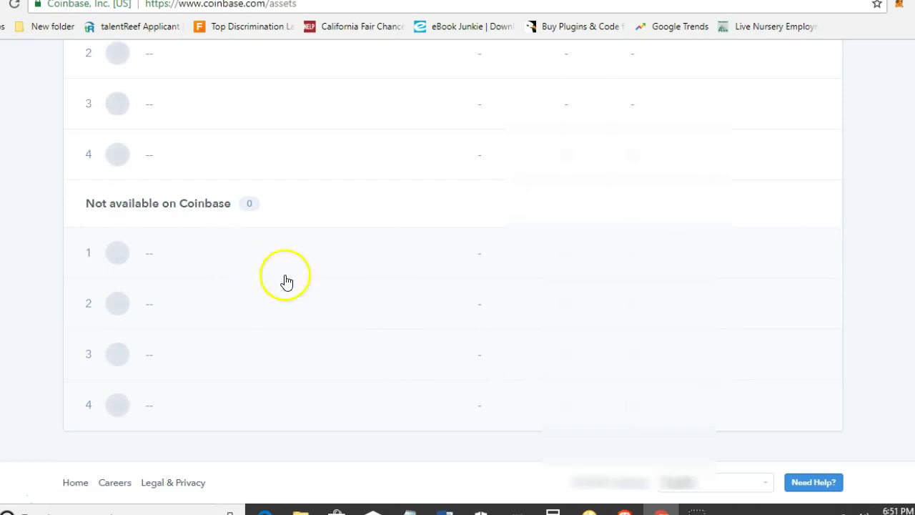
scroll(302, 311, "up", 3)
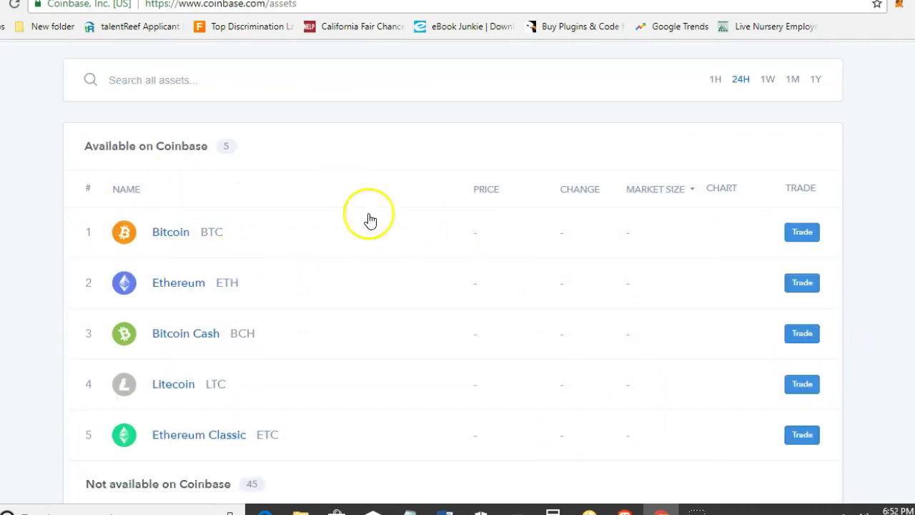
scroll(252, 270, "down", 2)
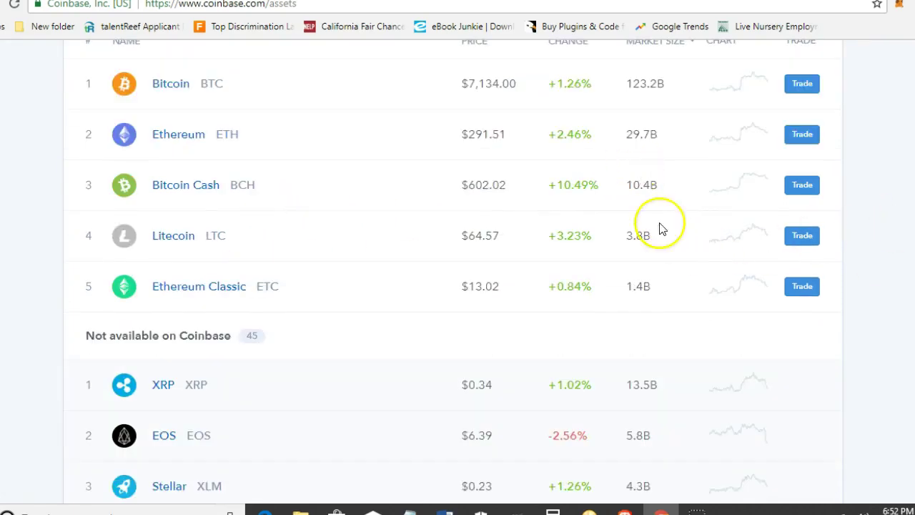
scroll(680, 272, "up", 2)
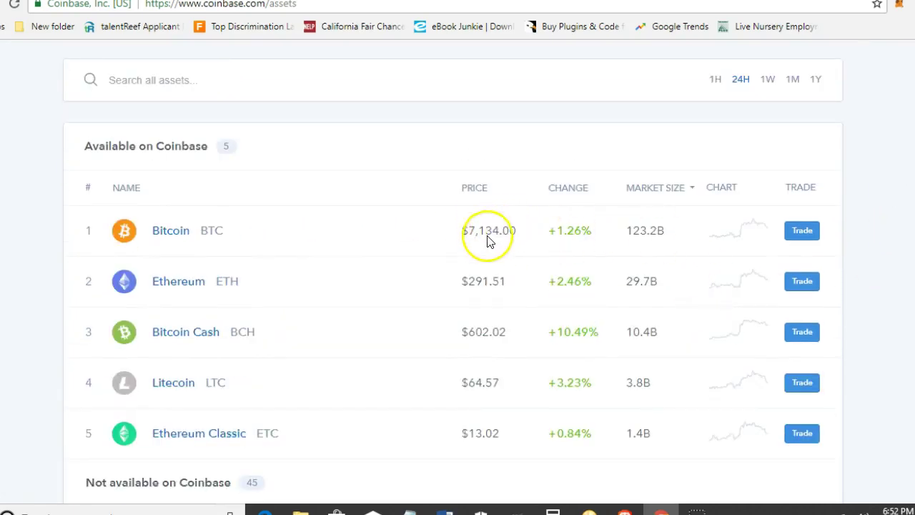
scroll(482, 236, "down", 1)
scroll(486, 244, "down", 3)
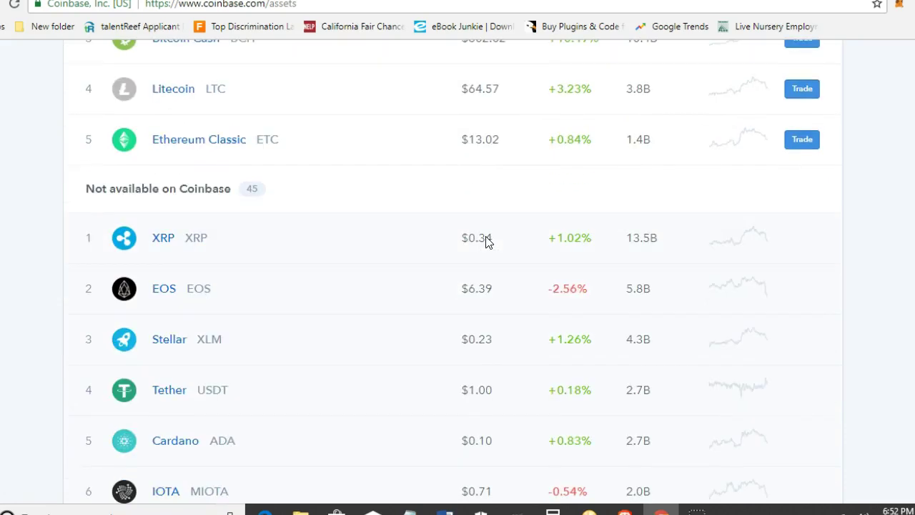
scroll(144, 236, "down", 5)
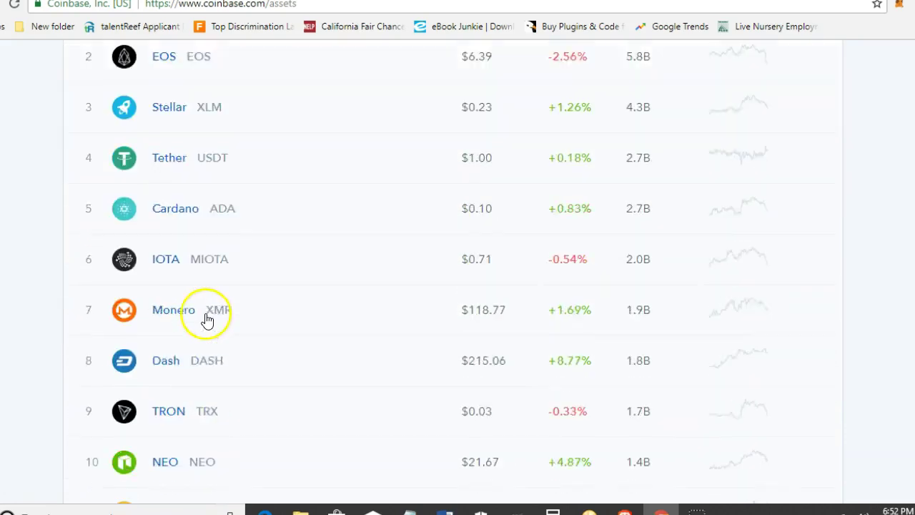
scroll(253, 392, "down", 9)
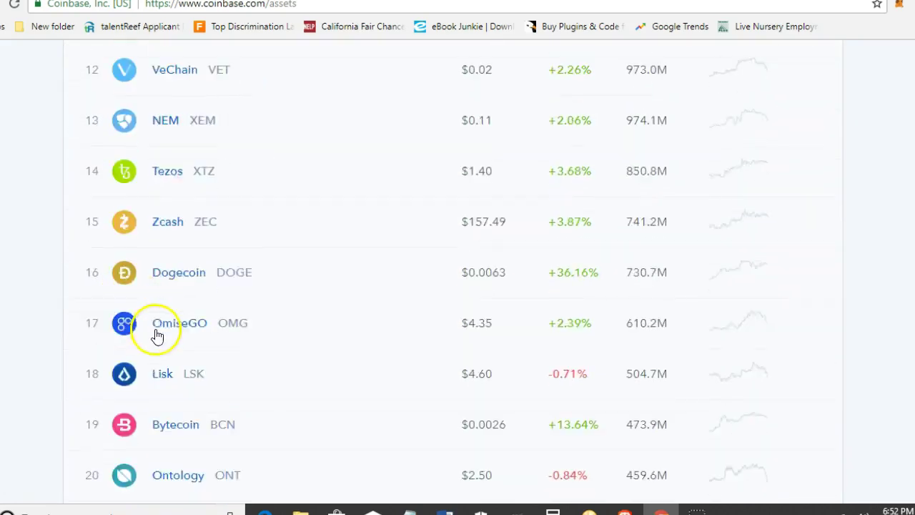
scroll(207, 377, "up", 6)
scroll(206, 377, "up", 10)
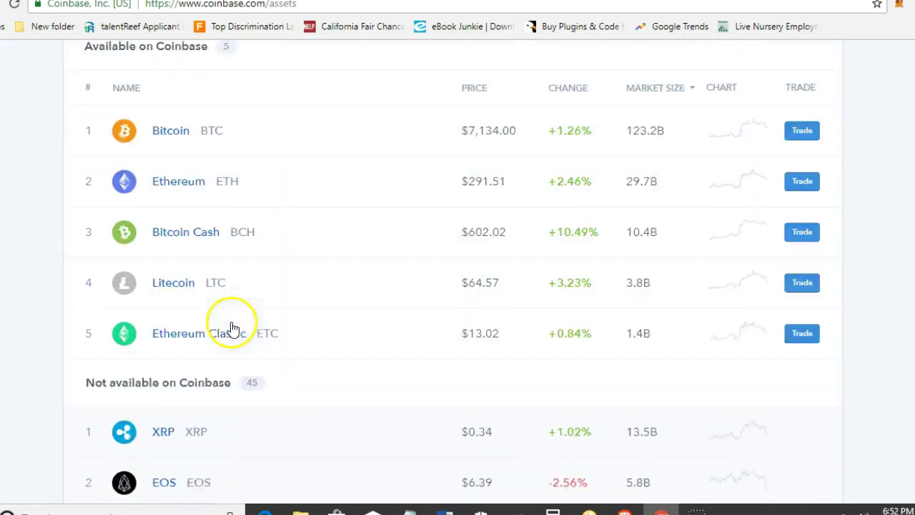
scroll(219, 389, "down", 4)
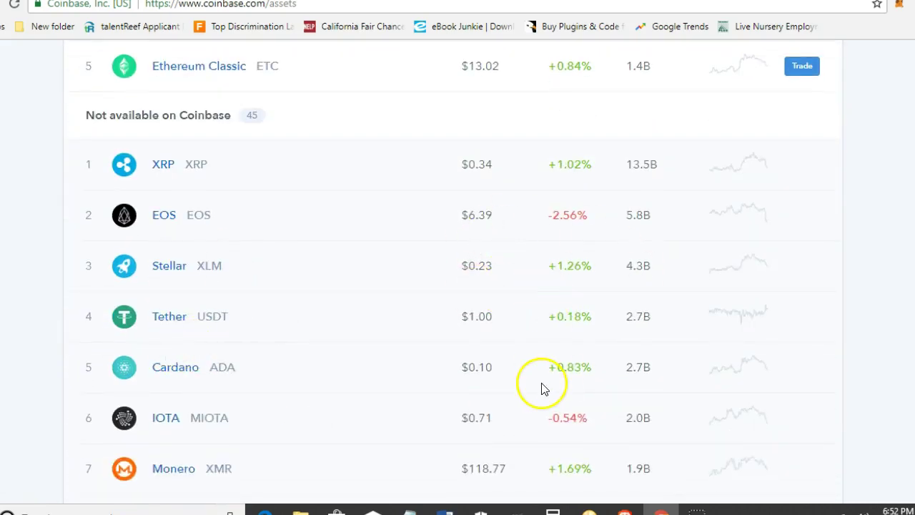
scroll(555, 366, "up", 3)
scroll(521, 382, "down", 2)
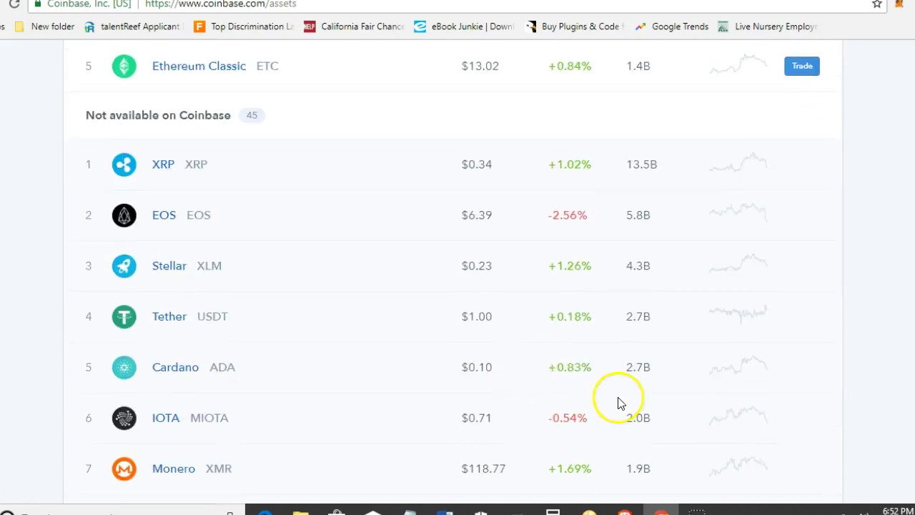
scroll(619, 403, "up", 6)
- Open the Accounts list, which shows the BTC Wallet holding 0.0032 BTC
left_click(271, 111)
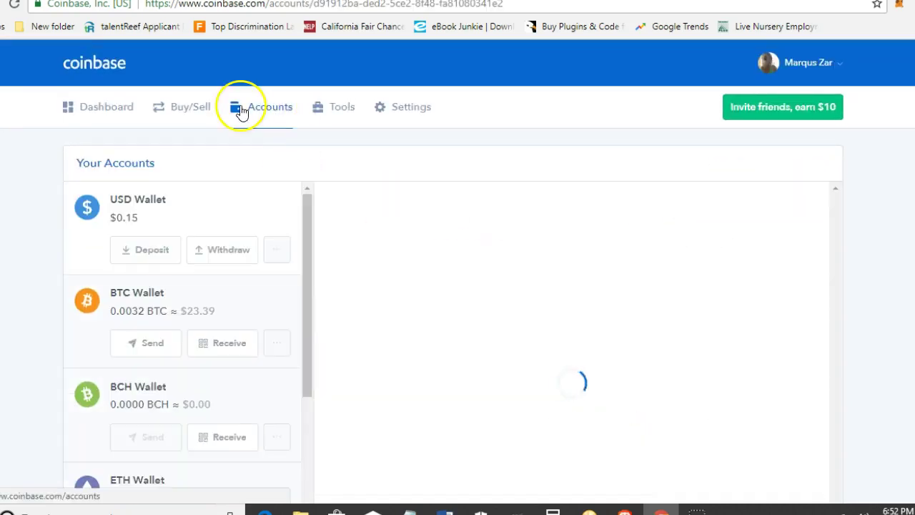
scroll(114, 274, "down", 1)
scroll(86, 301, "down", 5)
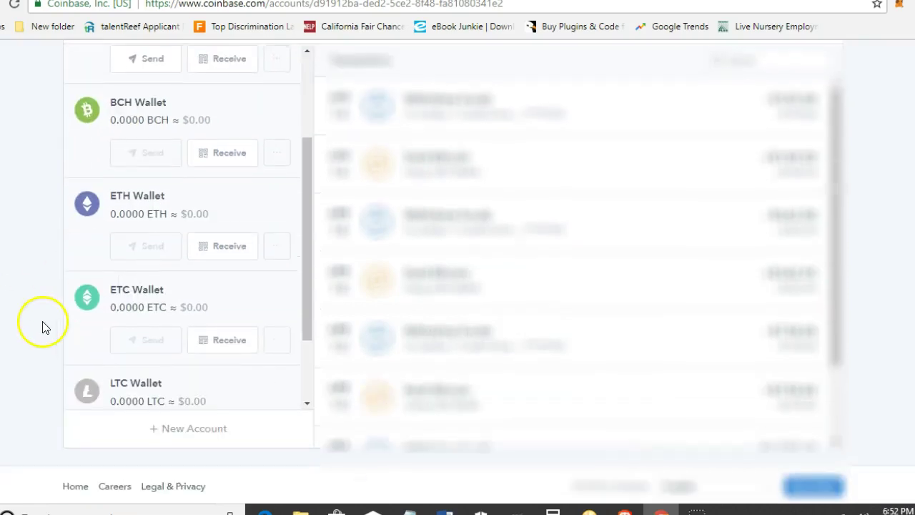
scroll(143, 344, "up", 5)
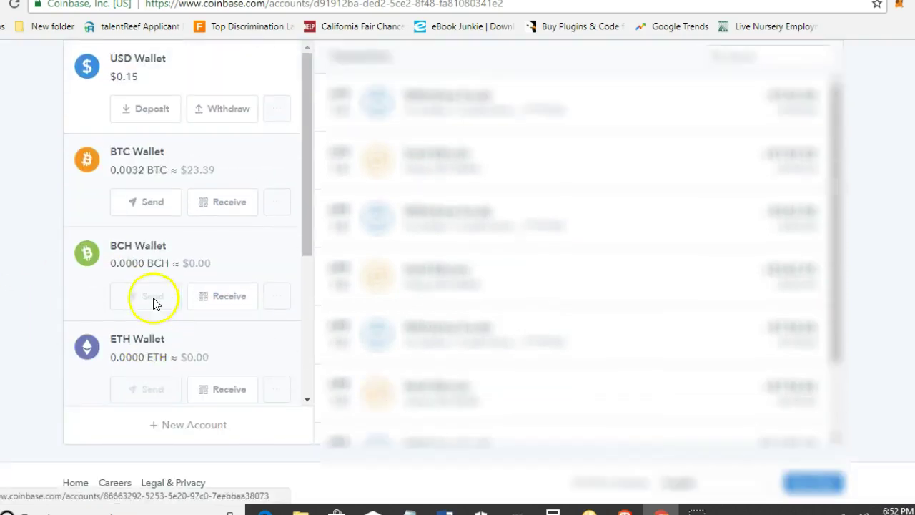
- Look over the BTC Wallet's transaction history
left_click(204, 152)
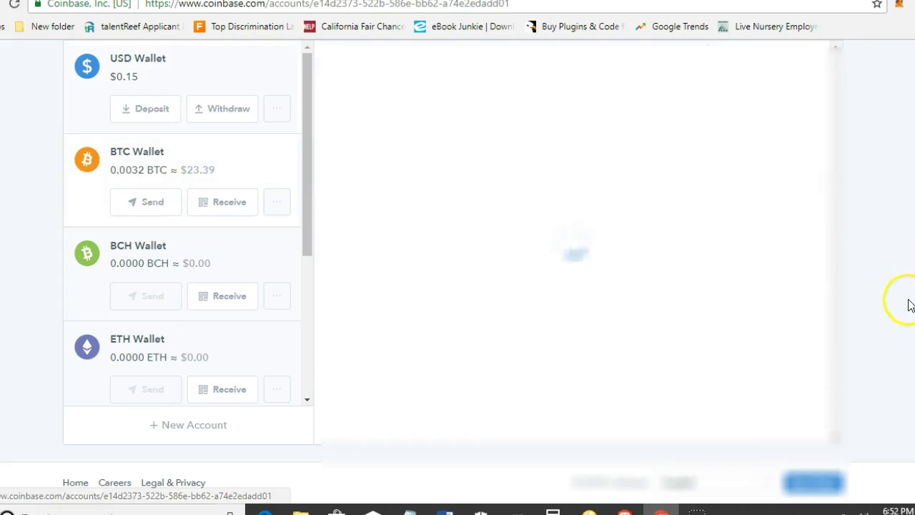
scroll(909, 308, "up", 2)
scroll(909, 308, "down", 2)
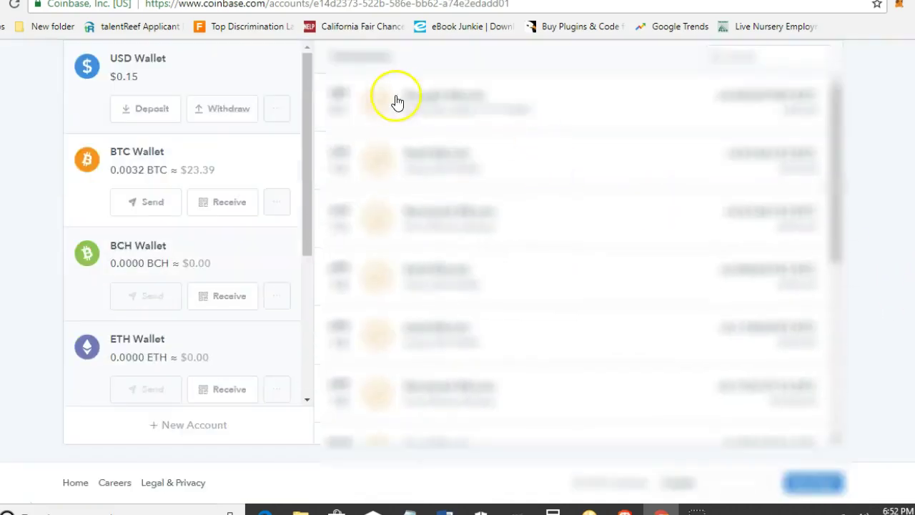
right_click(781, 109)
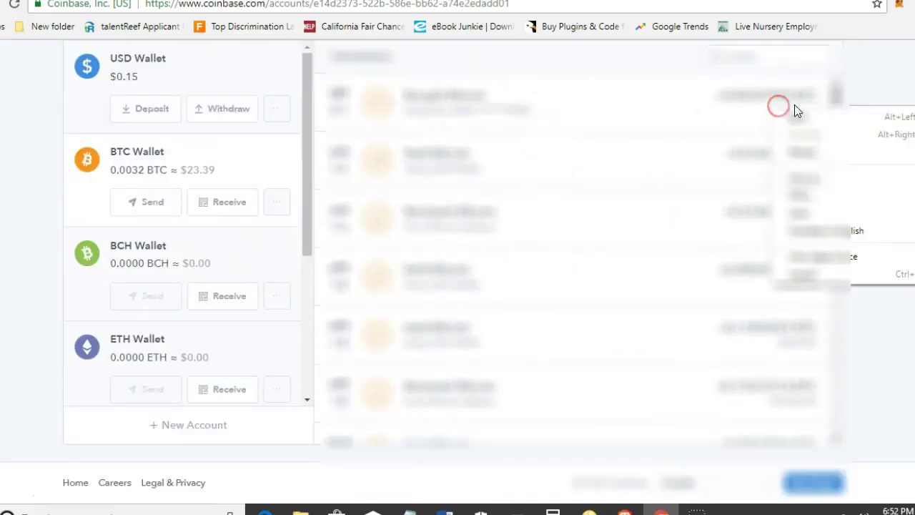
left_click(890, 94)
scroll(838, 211, "up", 2)
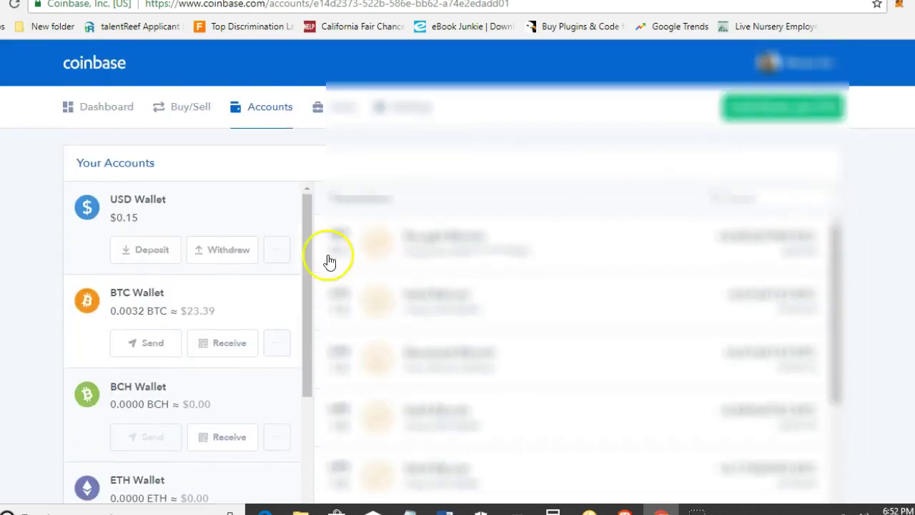
scroll(211, 333, "down", 2)
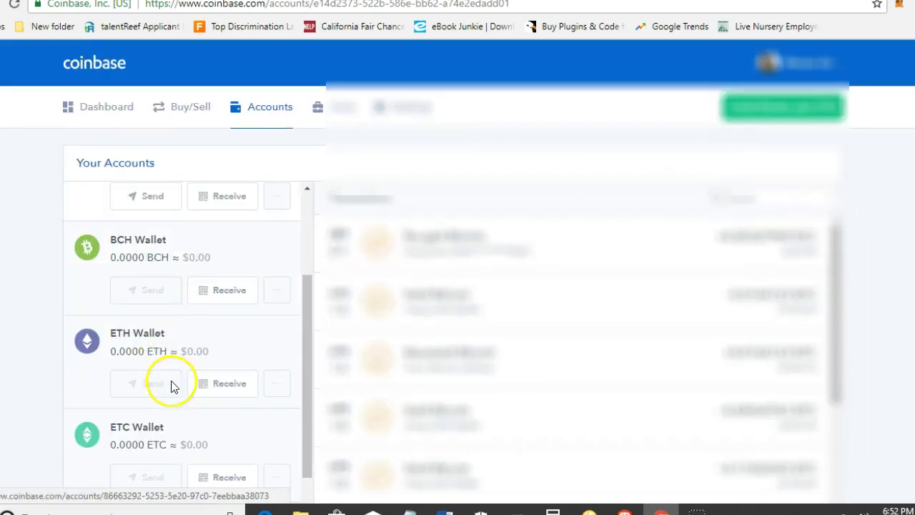
scroll(185, 437, "up", 1)
scroll(185, 437, "up", 2)
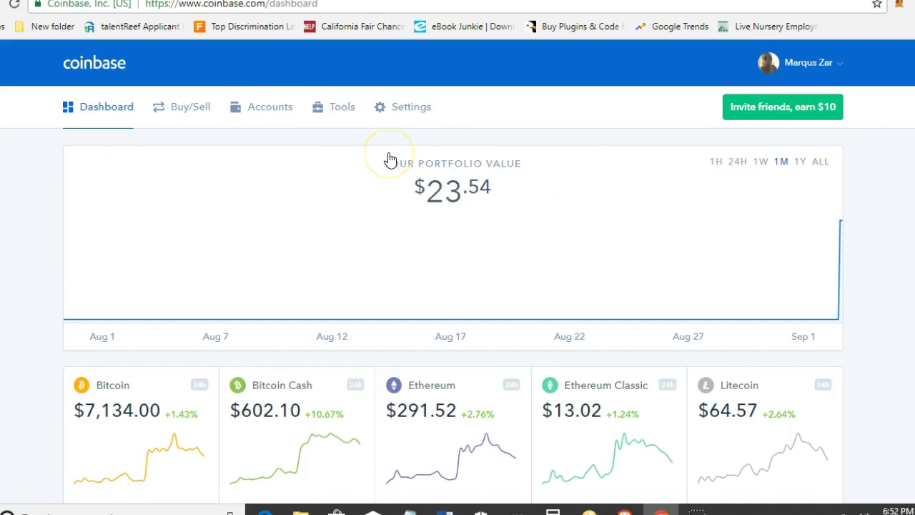
- Switch to the bitcoinsuperstore.us tab showing the 'Buy From Any Online Retailer' home page
left_click(303, 0)
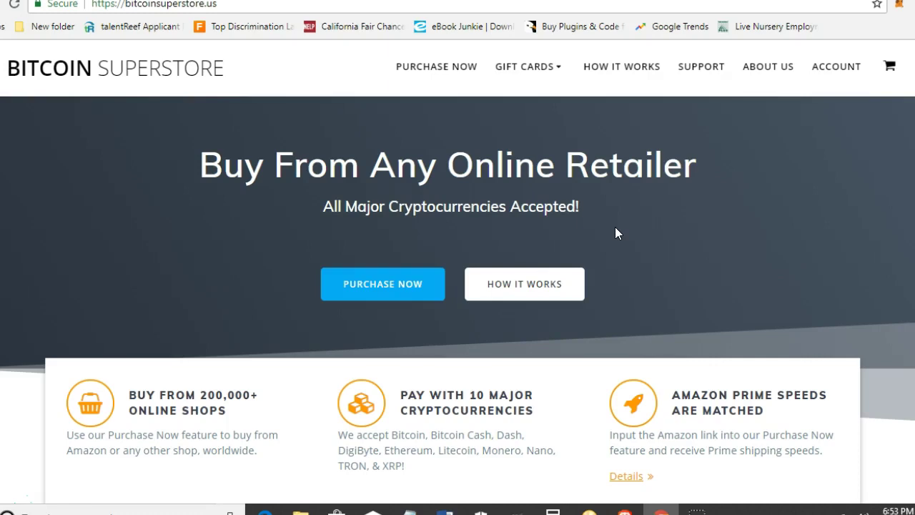
- Start a Purchase Now order for an outside product on Bitcoin Superstore
left_click(391, 286)
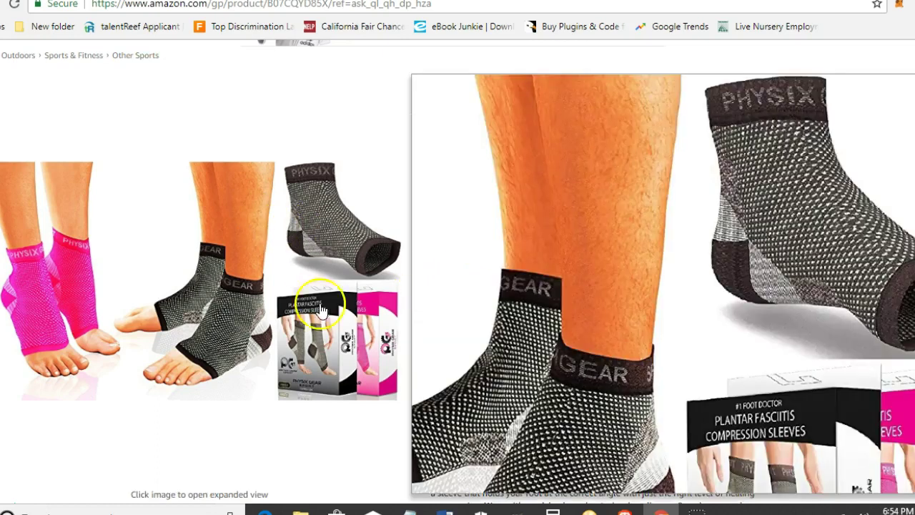
scroll(271, 301, "up", 3)
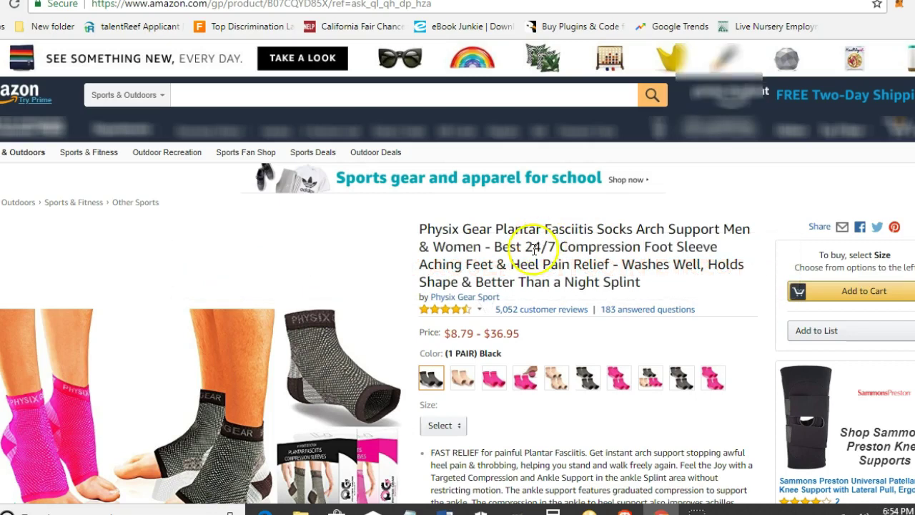
- Select and copy the Physix Gear plantar fasciitis socks page's URL from the address bar
scroll(534, 249, "down", 1)
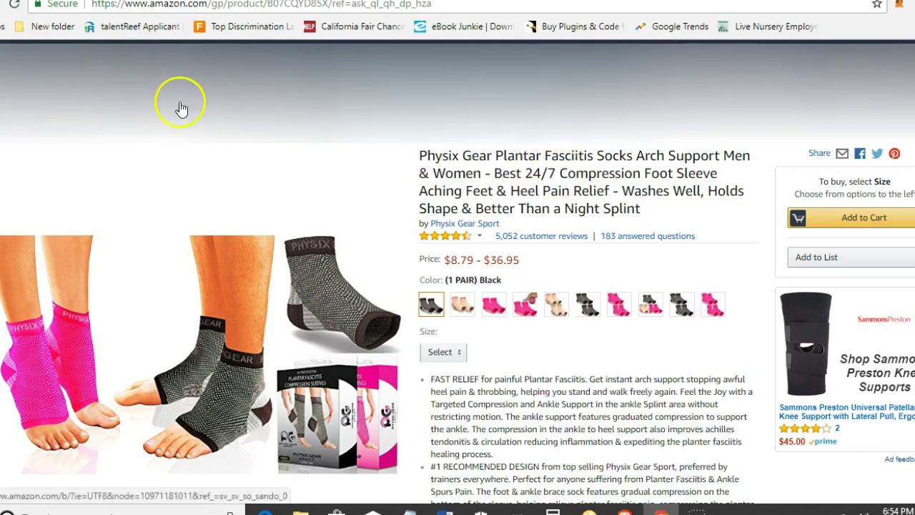
scroll(310, 215, "up", 1)
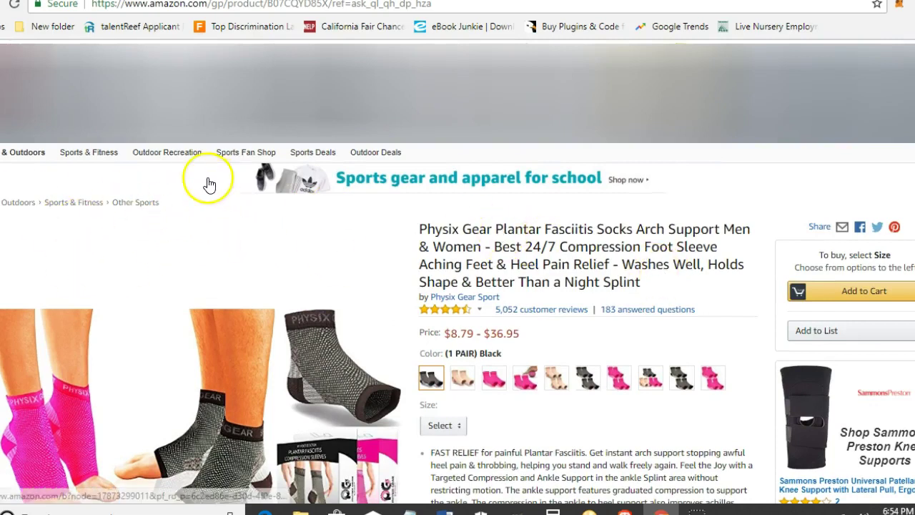
left_click_drag(432, 5, 132, 5)
right_click(228, 6)
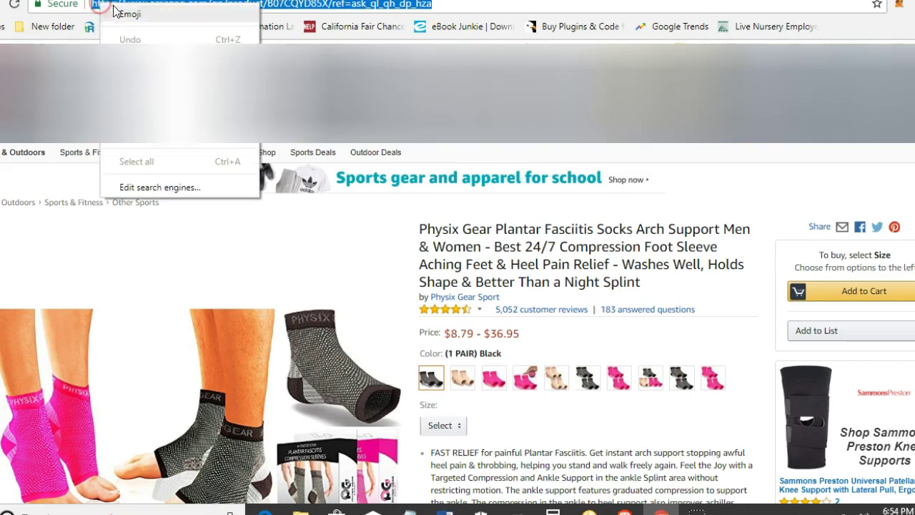
- Copy the Amazon socks link and paste it into the Superstore product name and URL field
left_click(134, 81)
left_click(323, 0)
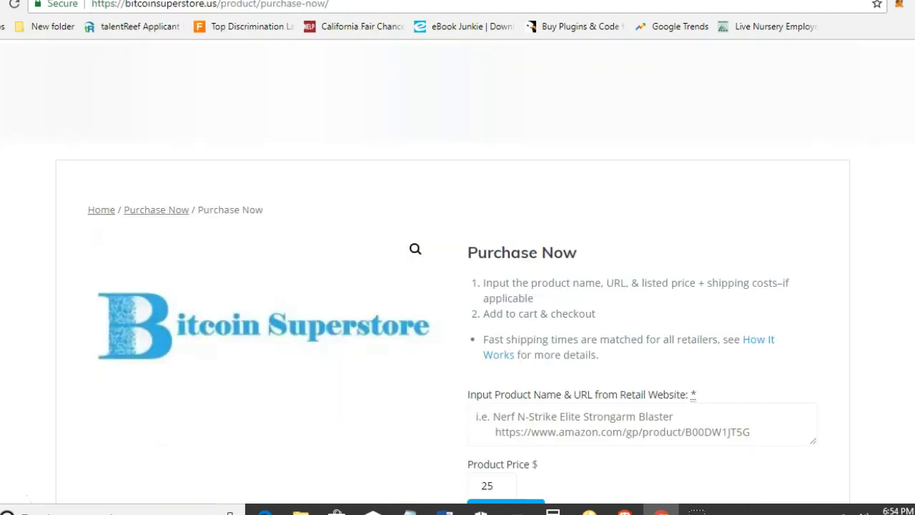
scroll(622, 314, "down", 2)
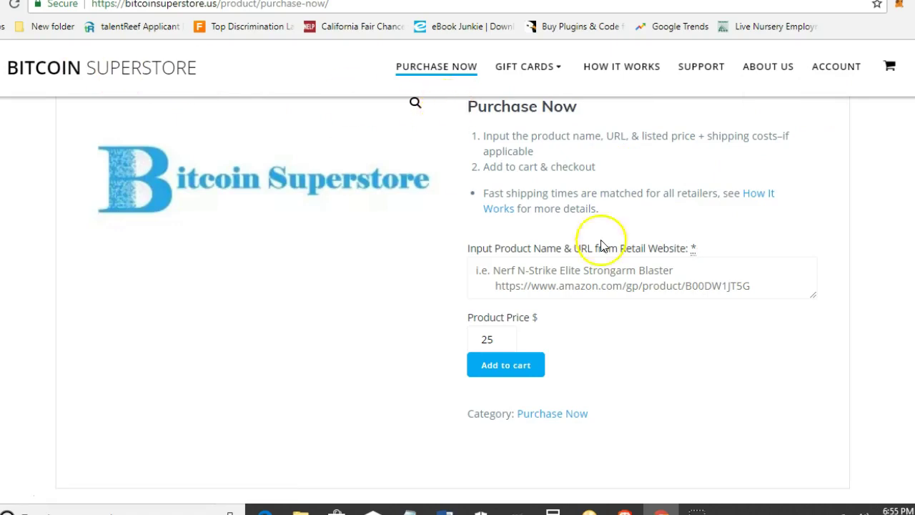
left_click(596, 285)
right_click(600, 281)
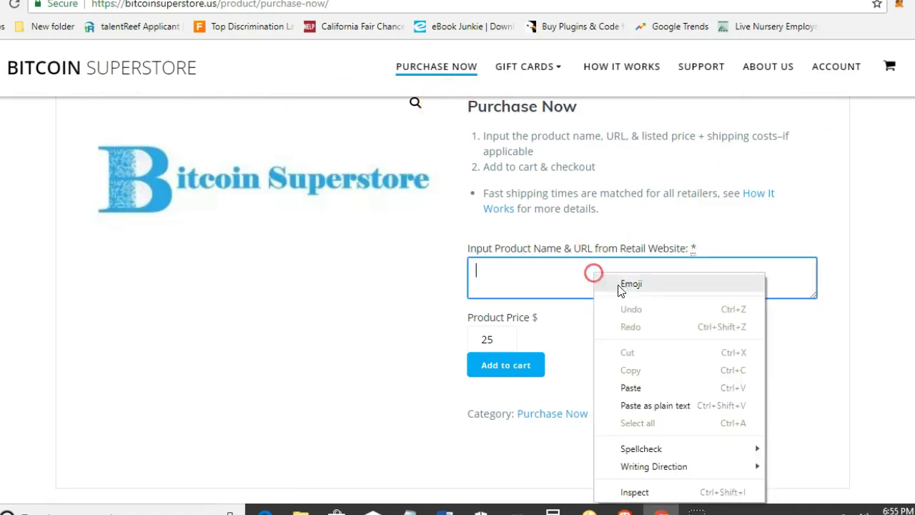
left_click(644, 389)
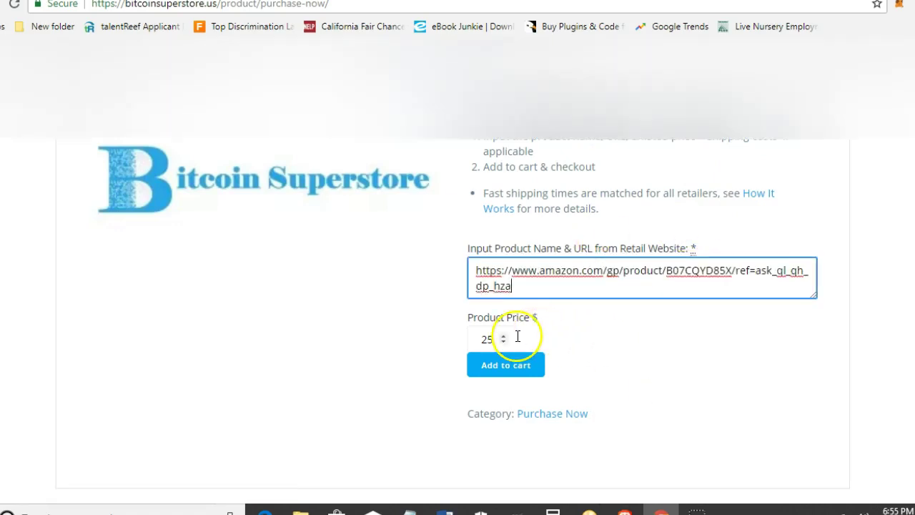
- Check the Physix Gear socks' $8.79–$36.95 price range on Amazon, then return to the Superstore form
left_click(290, 1)
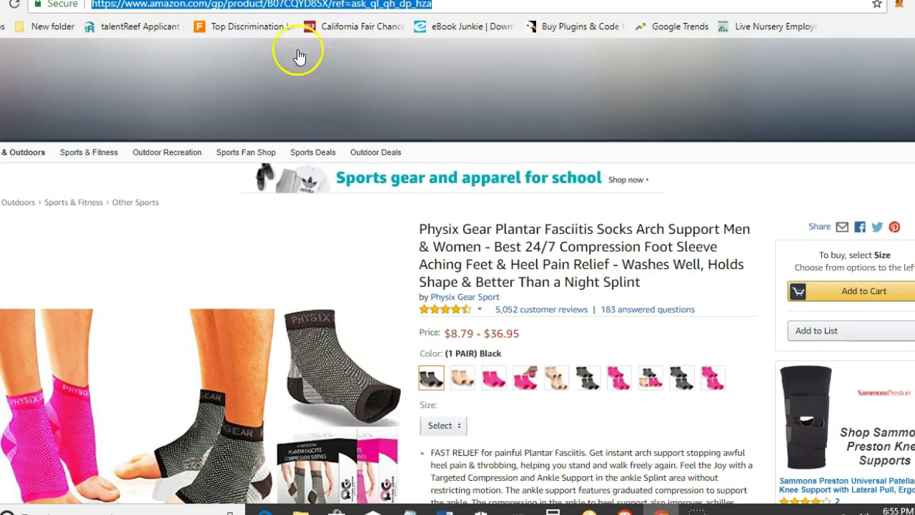
scroll(437, 290, "down", 1)
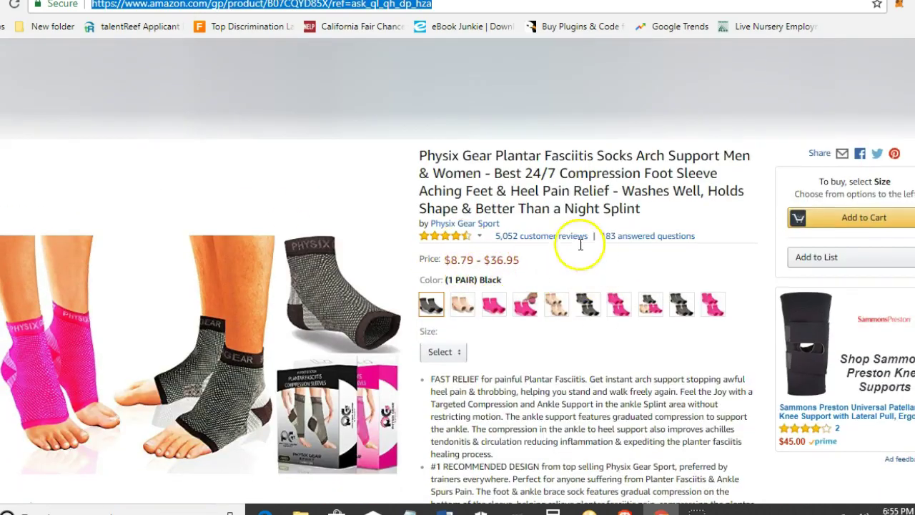
scroll(517, 262, "down", 8)
scroll(528, 253, "down", 3)
scroll(534, 251, "up", 11)
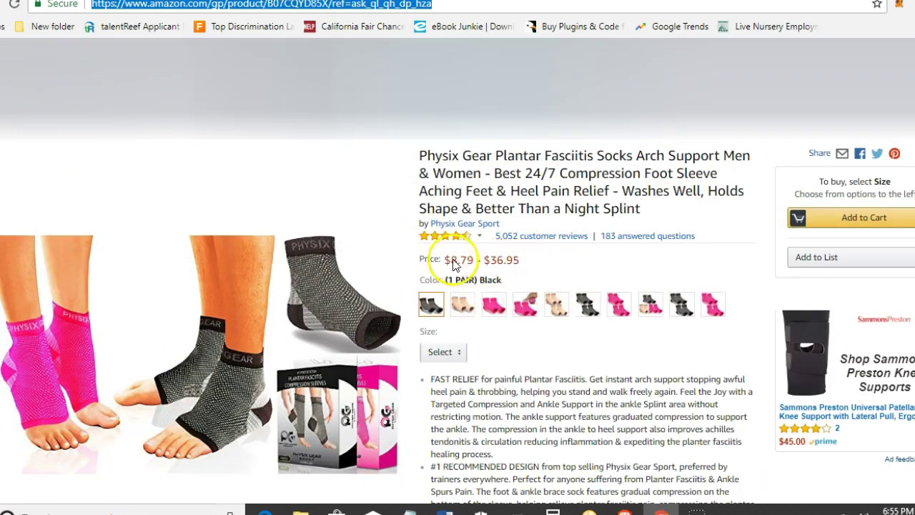
scroll(455, 264, "up", 1)
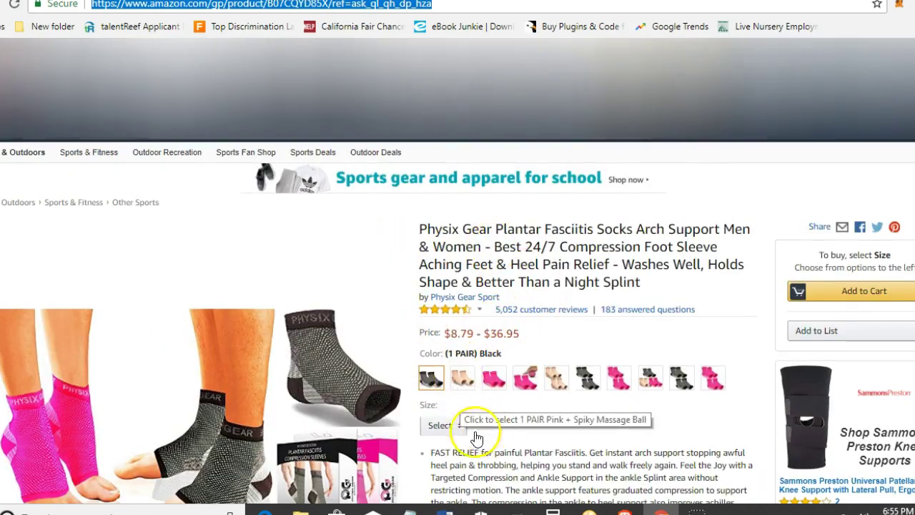
left_click(822, 290)
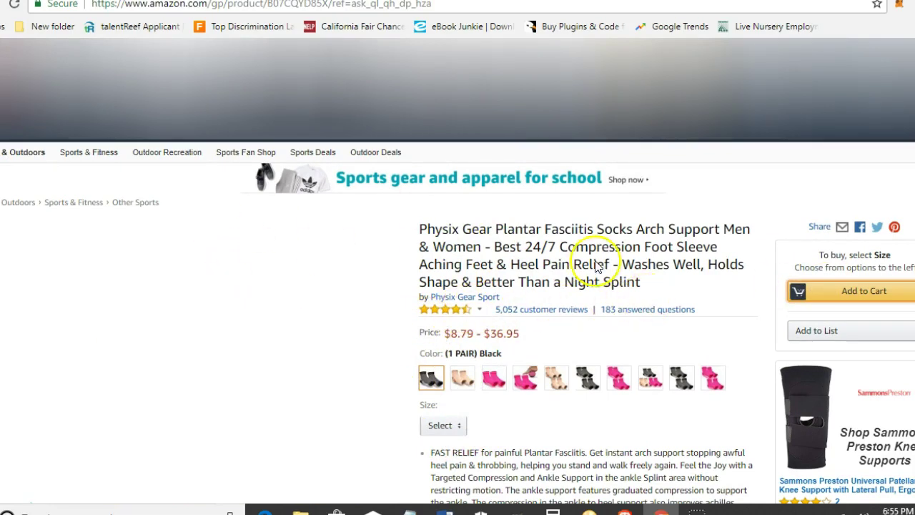
scroll(568, 241, "down", 3)
scroll(494, 257, "up", 3)
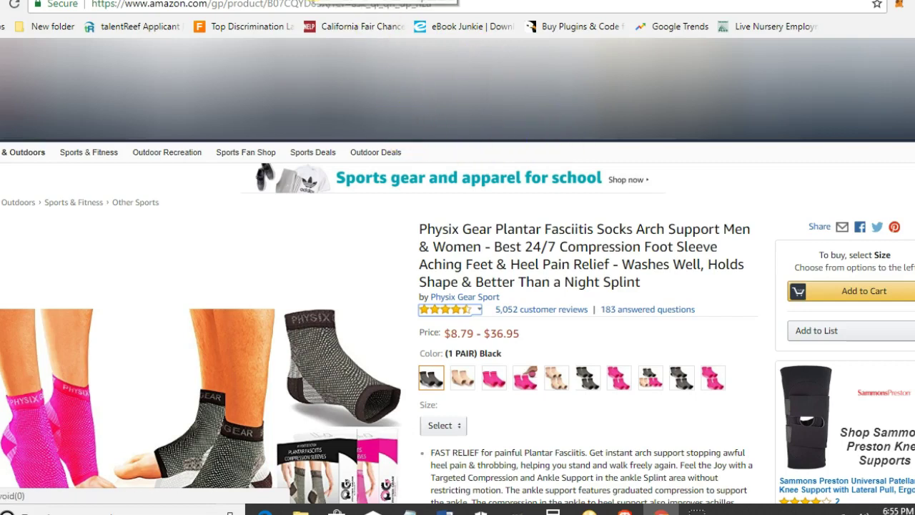
left_click(312, 1)
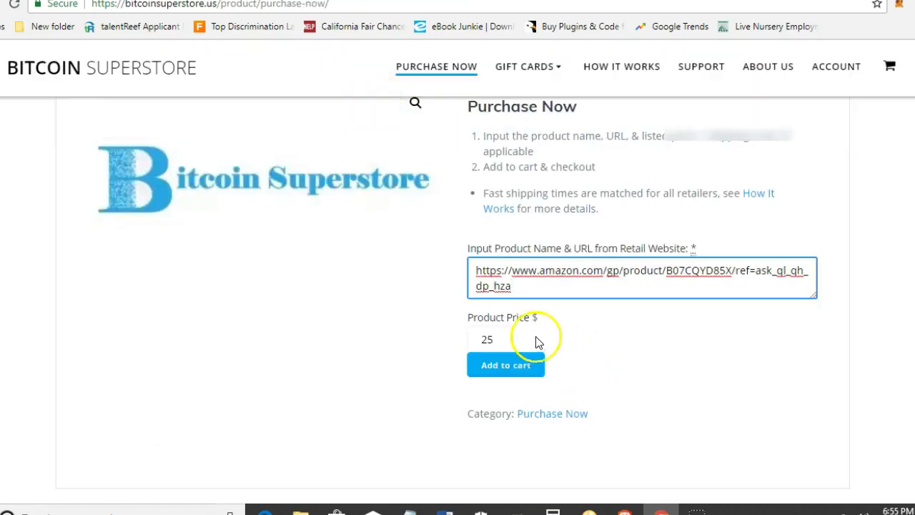
- Change the product price to 9 and add the socks order to the cart
left_click(505, 337)
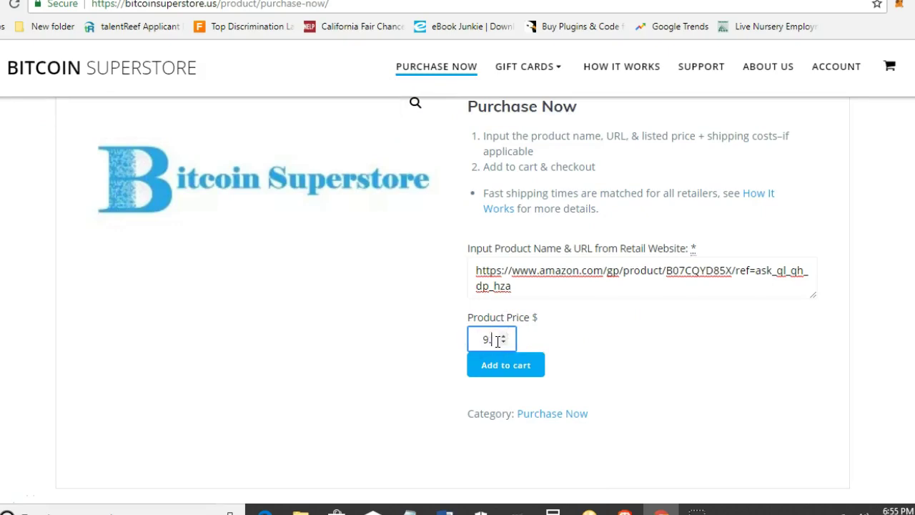
left_click(586, 365)
left_click(523, 366)
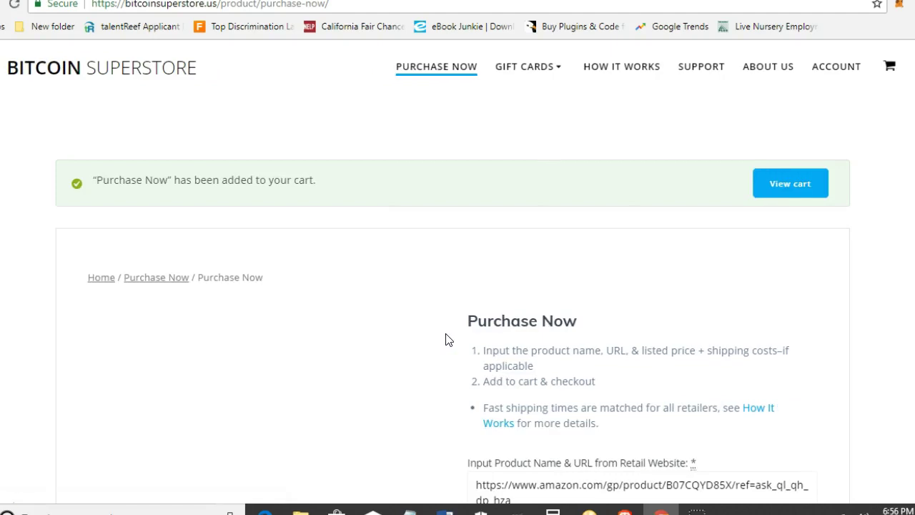
- Delete the $39.99 item from the cart and go to checkout with the $9.00 socks order
left_click(804, 191)
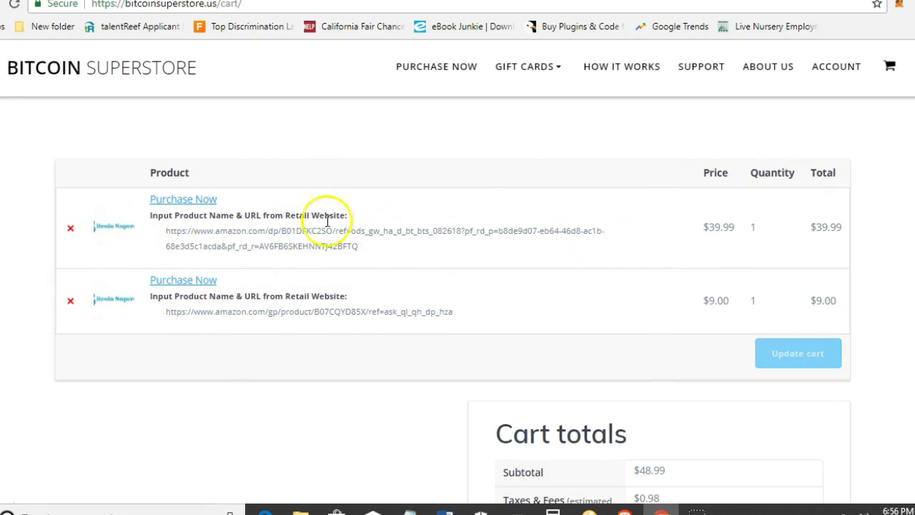
left_click(71, 230)
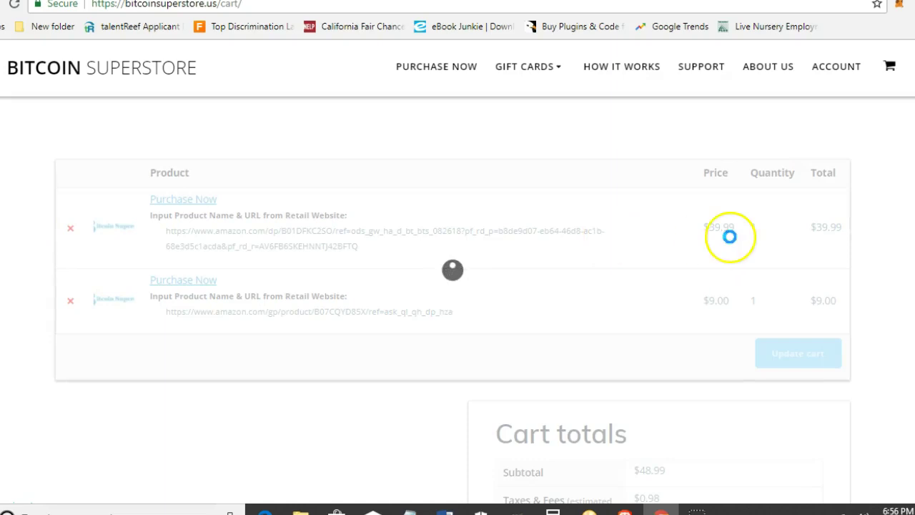
left_click(216, 221)
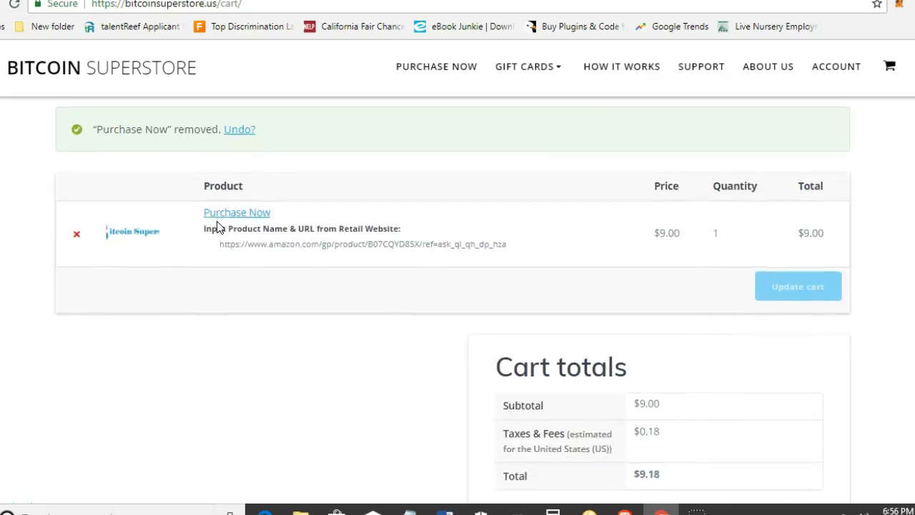
left_click(196, 259)
scroll(776, 297, "down", 2)
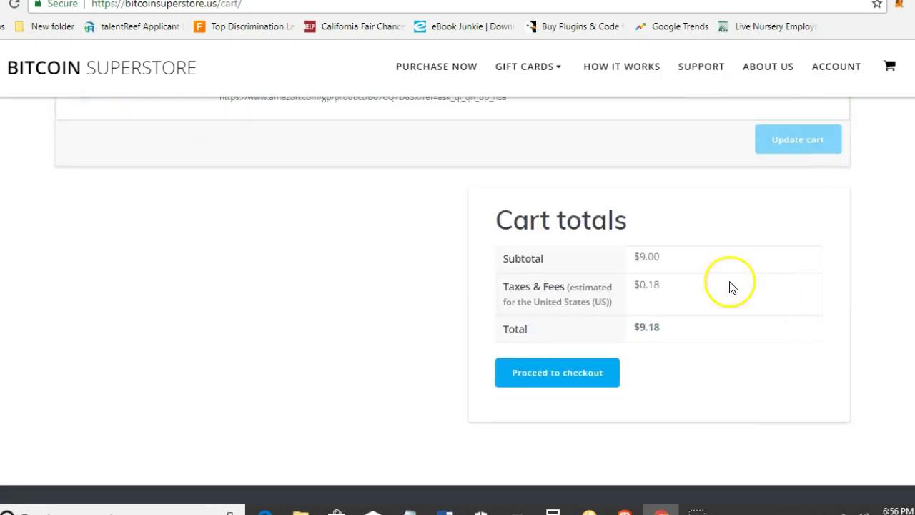
left_click(540, 375)
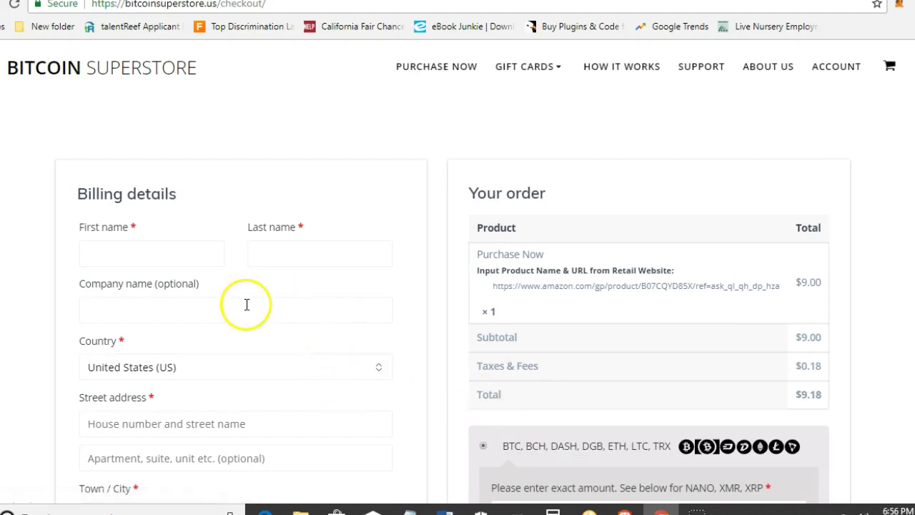
- Scroll through the billing details and order summary showing $1.04 fees and a $10.04 total
scroll(245, 306, "down", 2)
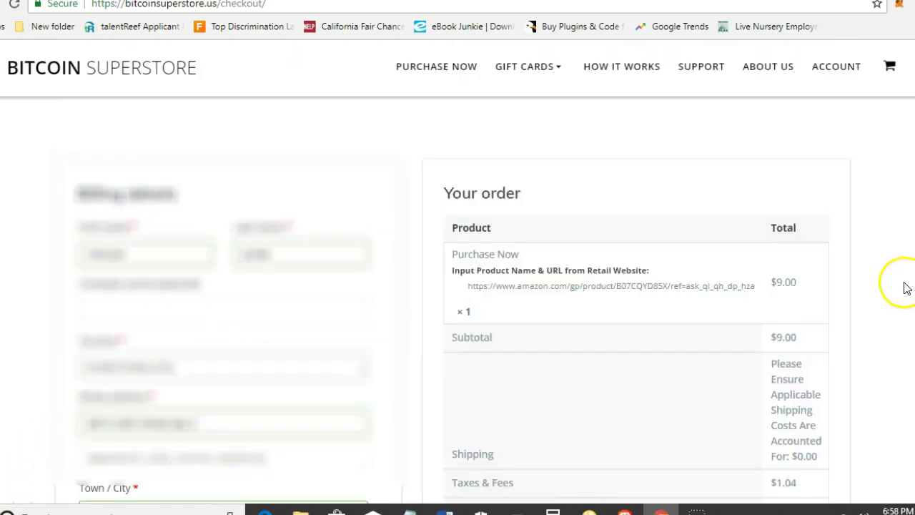
scroll(305, 279, "down", 4)
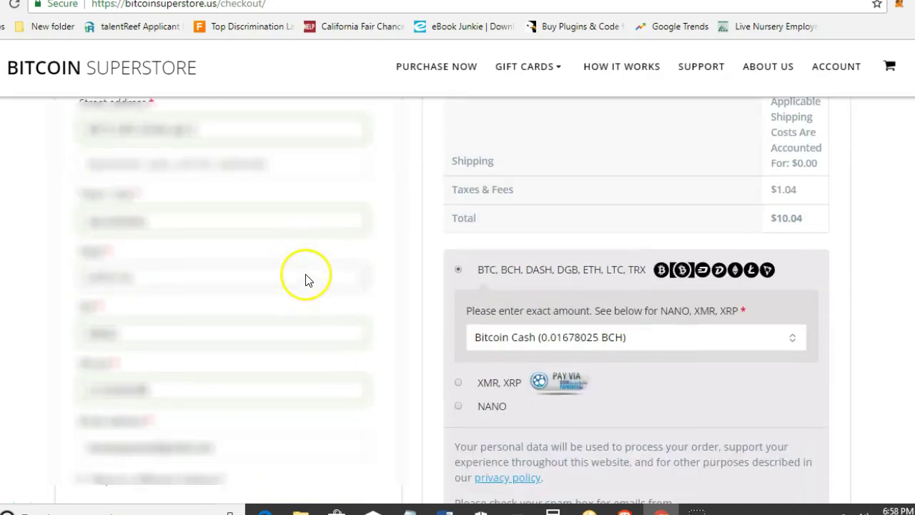
scroll(255, 374, "down", 5)
scroll(255, 375, "up", 4)
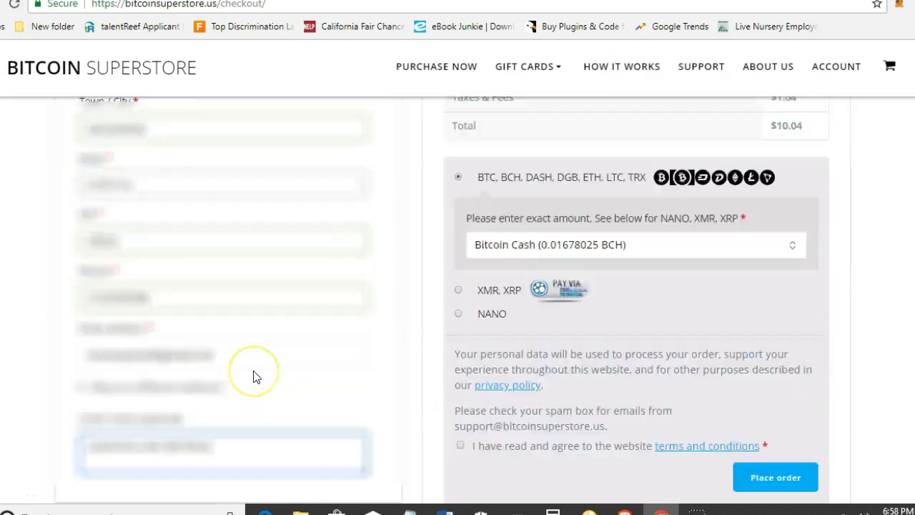
scroll(256, 377, "up", 2)
scroll(256, 377, "up", 2)
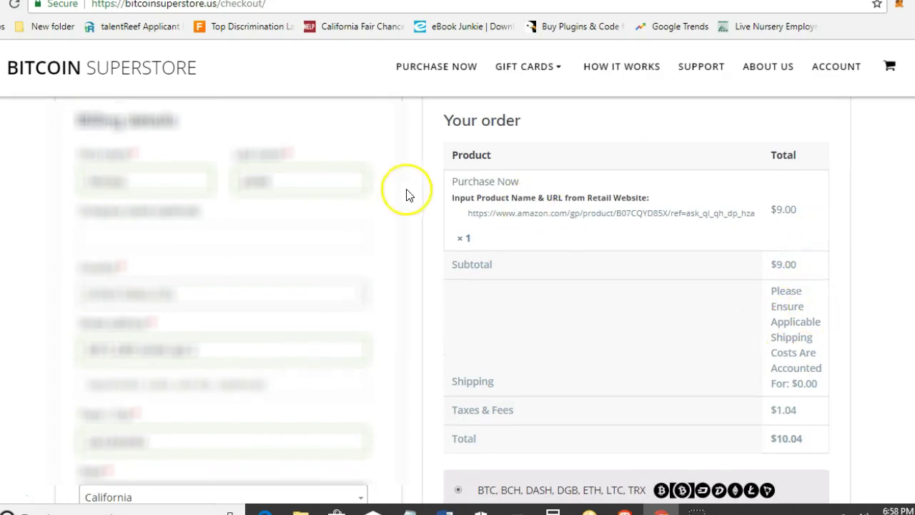
scroll(750, 236, "down", 2)
scroll(750, 241, "down", 1)
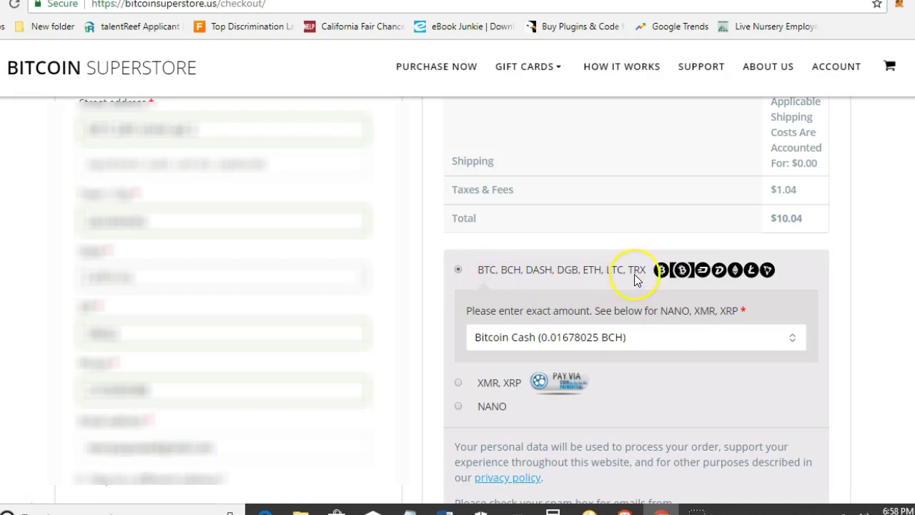
- Switch the payment coin from Bitcoin Cash to Bitcoin (0.00141595 BTC)
scroll(541, 353, "down", 2)
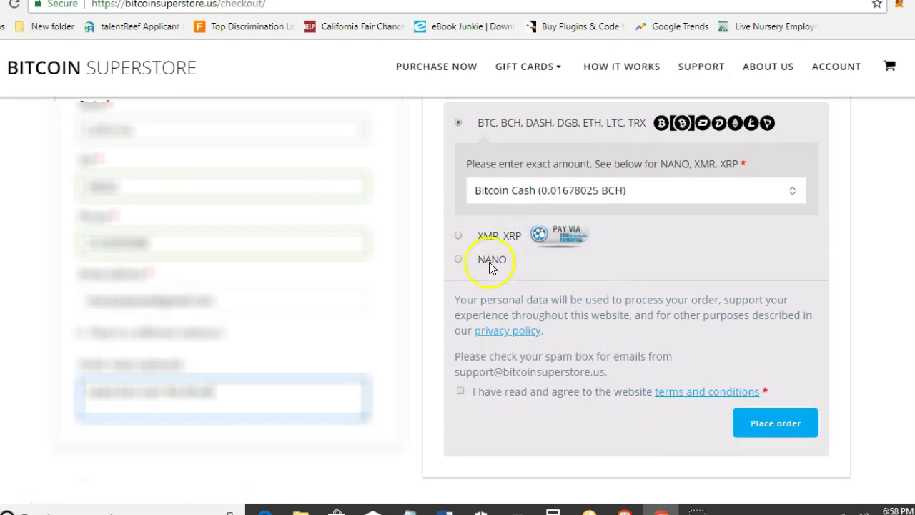
scroll(615, 297, "up", 2)
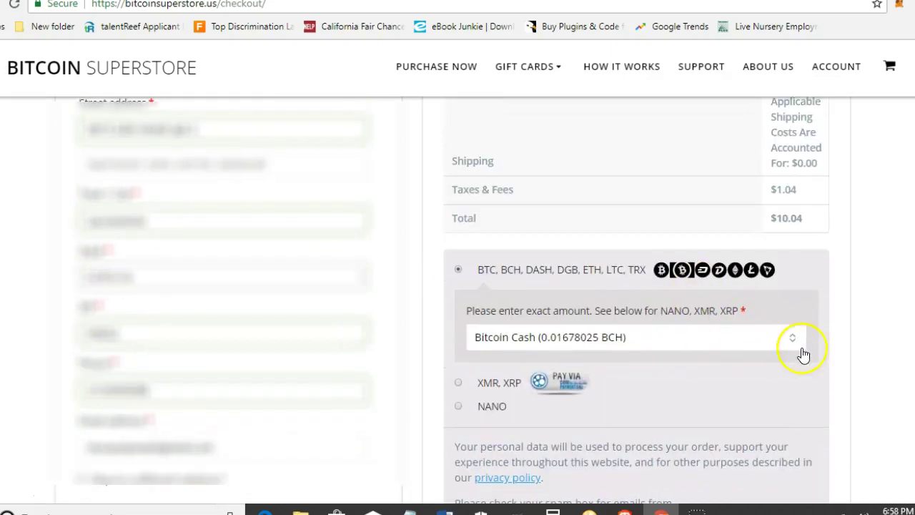
left_click(781, 341)
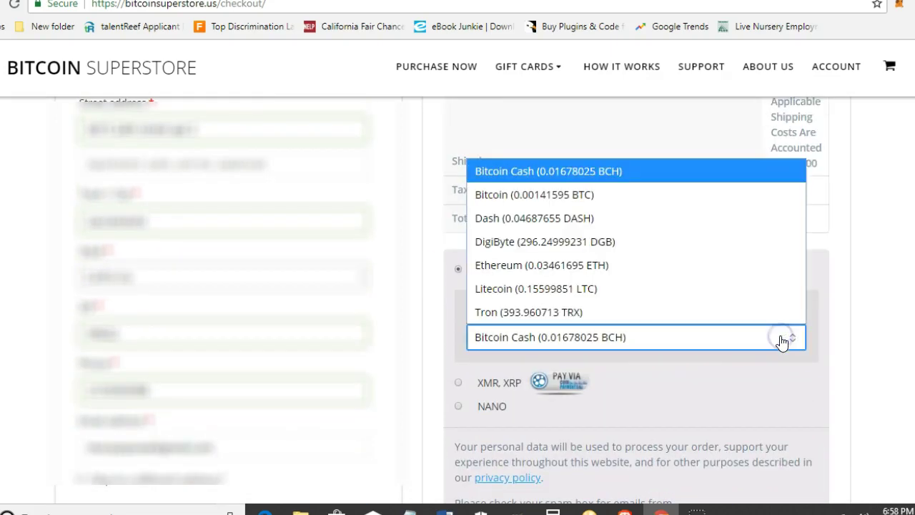
left_click(505, 172)
left_click(702, 337)
left_click(521, 196)
- Accept the terms and conditions and place the socks order
right_click(847, 306)
scroll(847, 300, "down", 2)
left_click(841, 261)
scroll(840, 264, "down", 1)
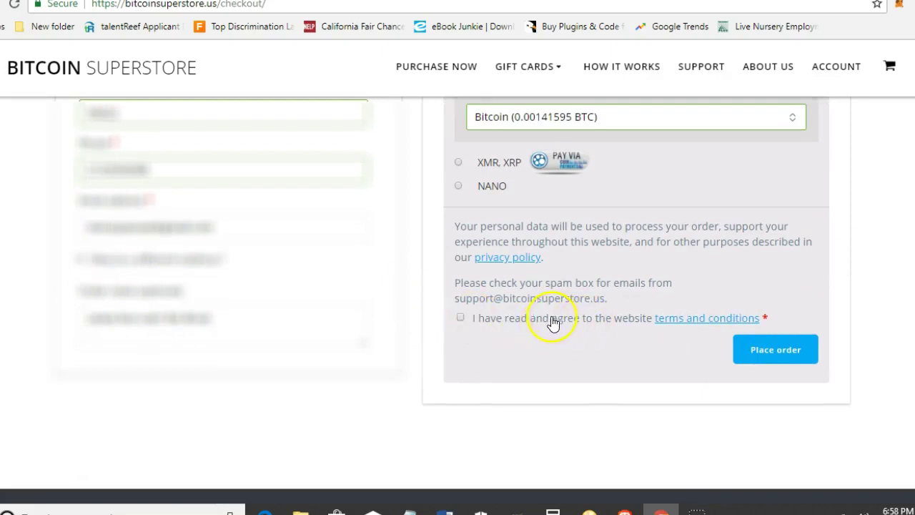
left_click(769, 361)
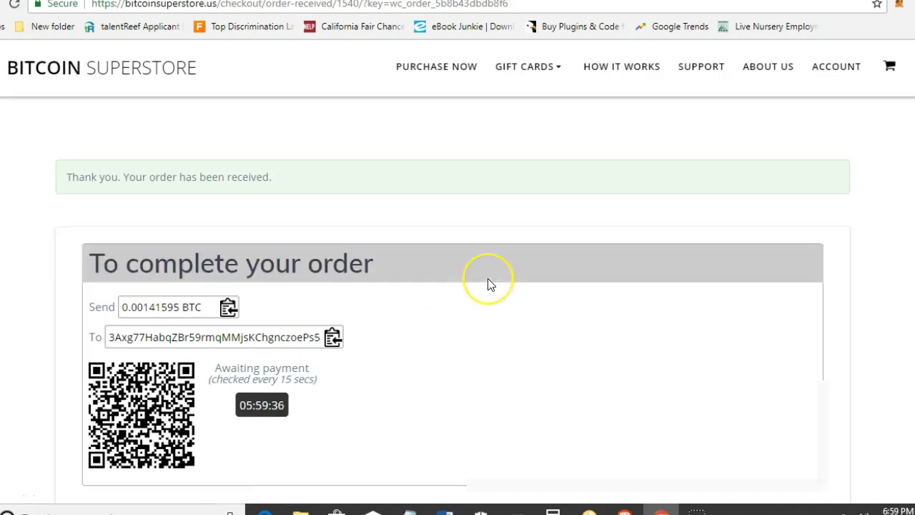
- Review the order's 0.00141595 BTC amount and payment address, then go to the Coinbase dashboard
scroll(488, 284, "down", 7)
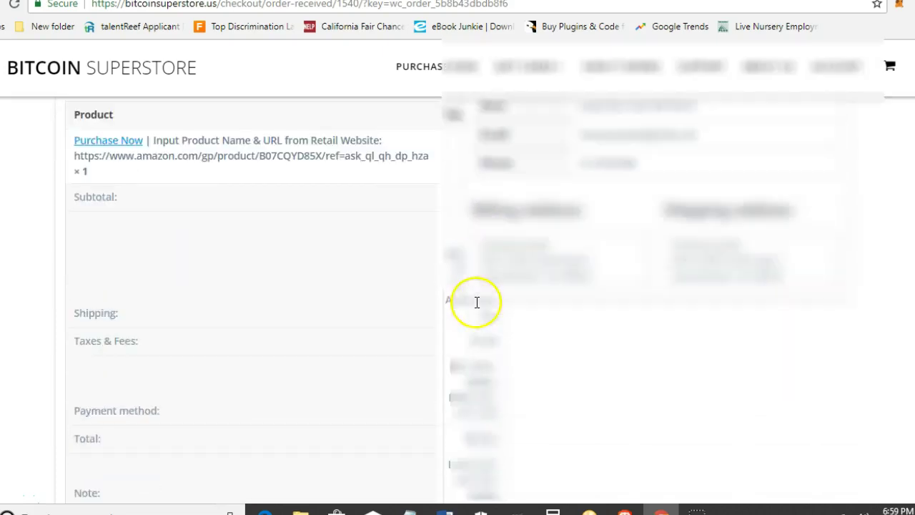
scroll(698, 336, "down", 1)
scroll(643, 336, "up", 3)
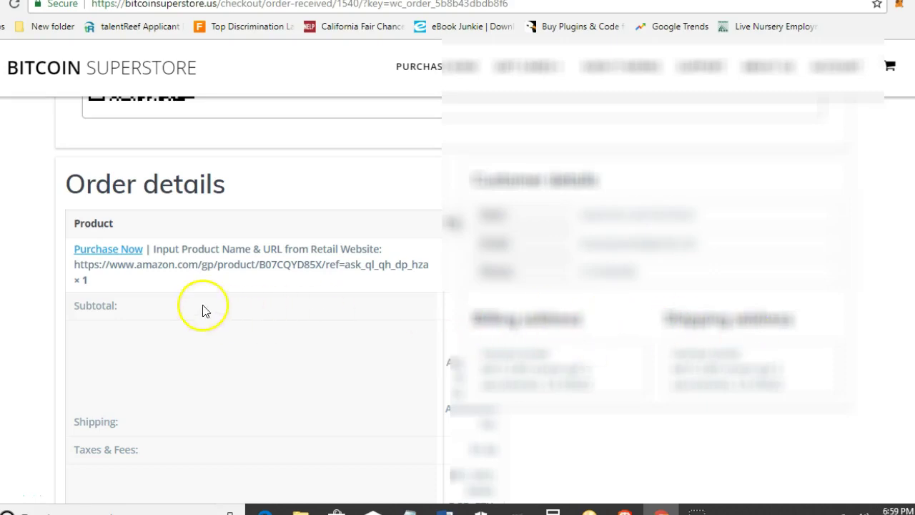
scroll(374, 327, "up", 4)
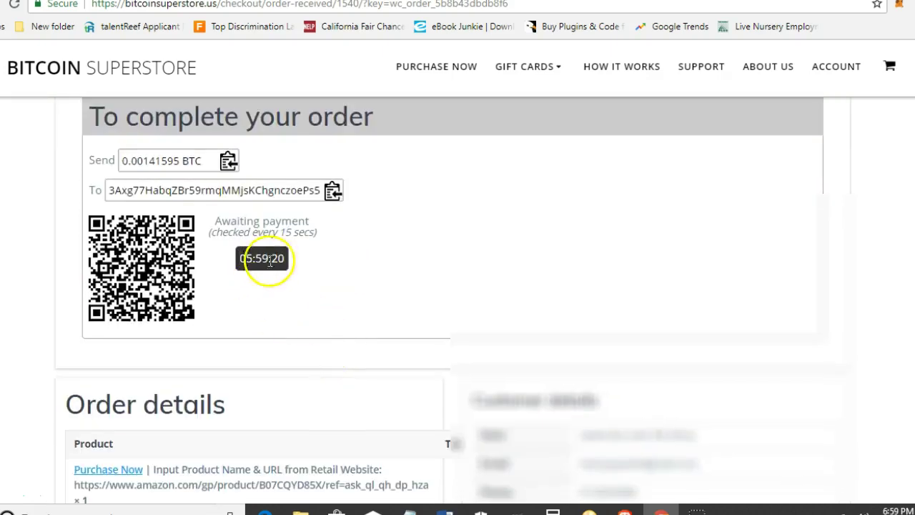
scroll(327, 340, "down", 2)
scroll(328, 338, "up", 2)
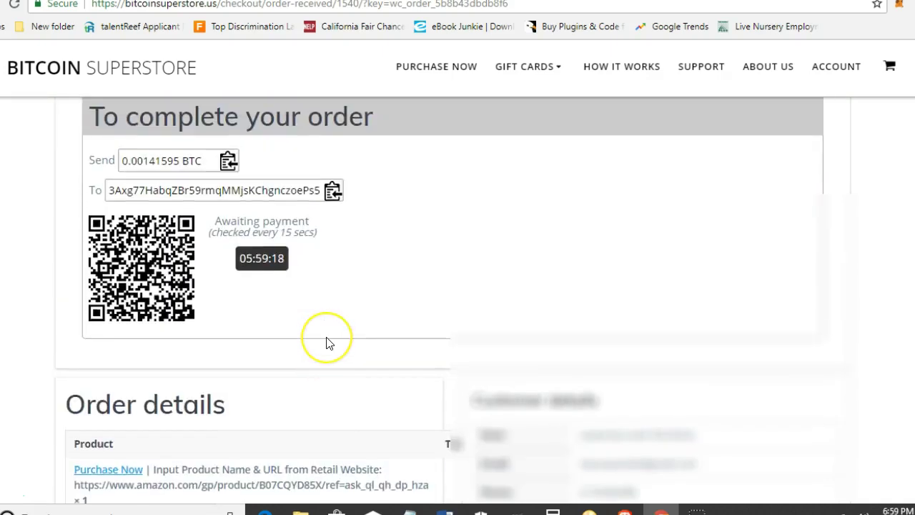
scroll(327, 342, "up", 1)
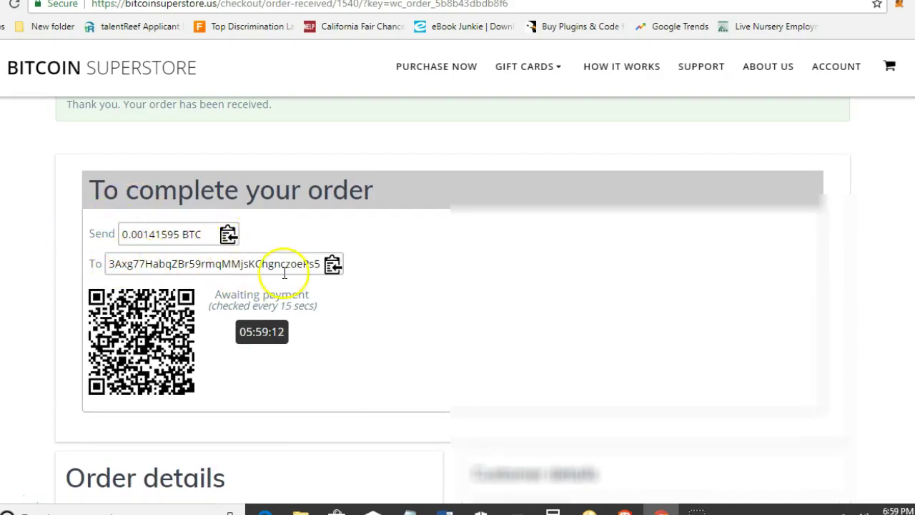
left_click(572, 1)
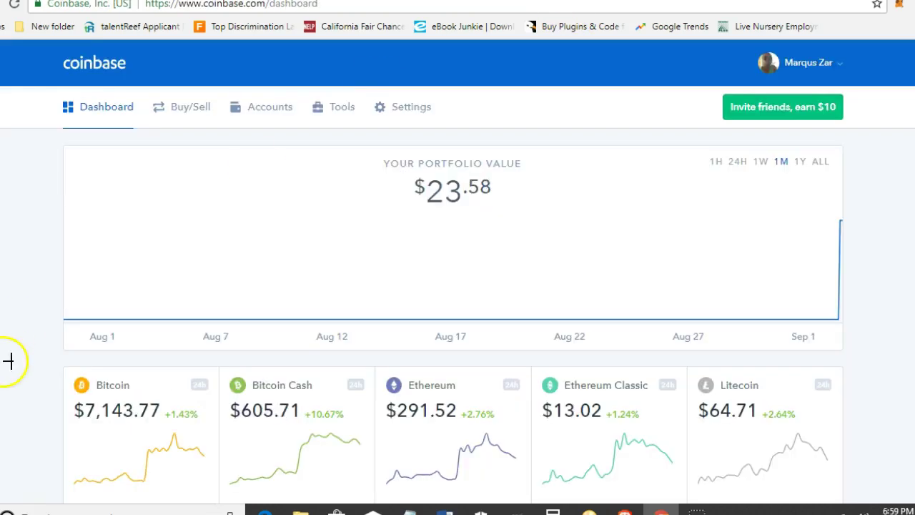
- Open the BTC Wallet from Accounts and start a Send BTC transfer
scroll(32, 368, "down", 5)
scroll(50, 367, "down", 1)
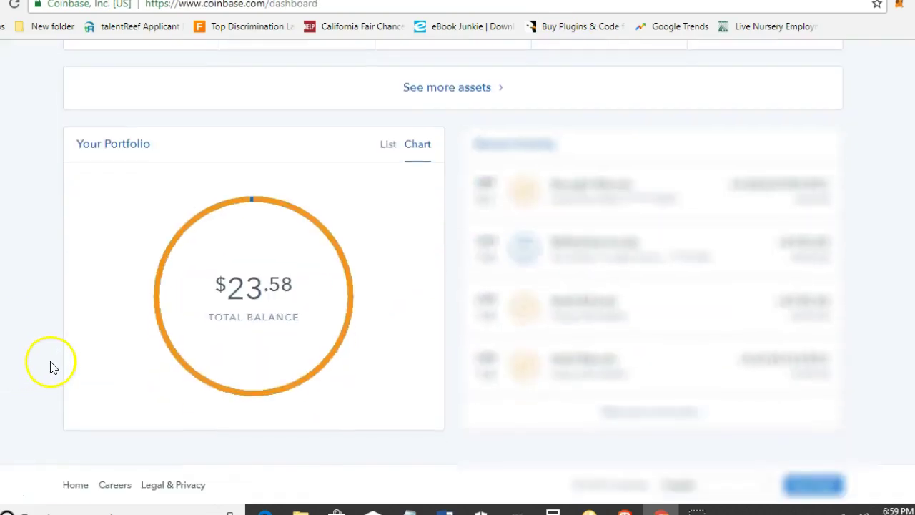
scroll(53, 363, "up", 6)
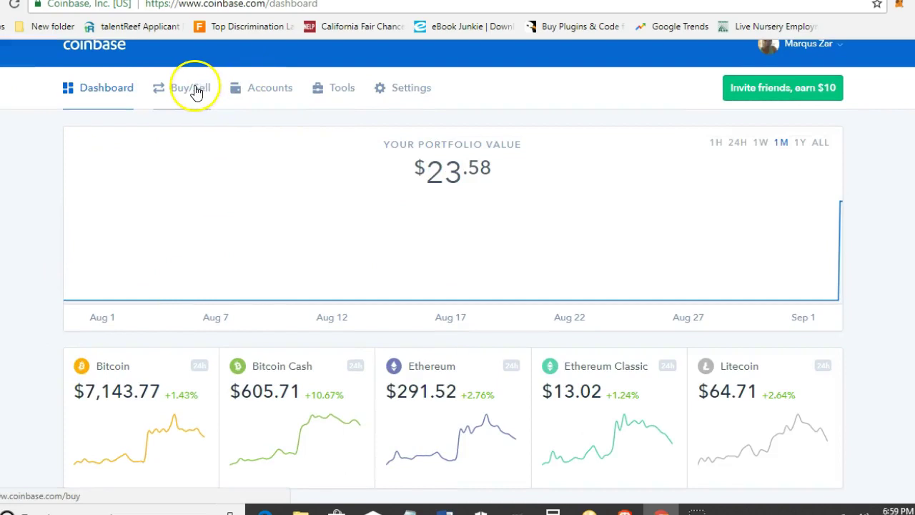
left_click(258, 93)
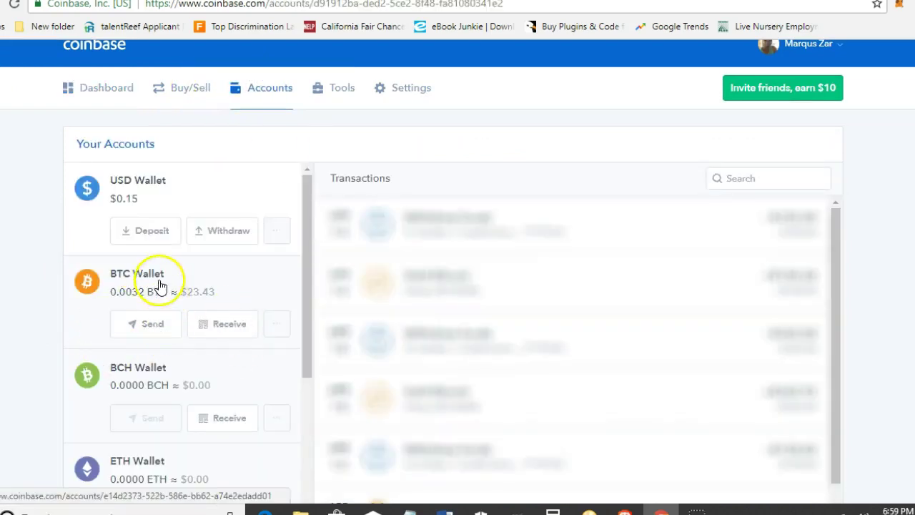
left_click(162, 278)
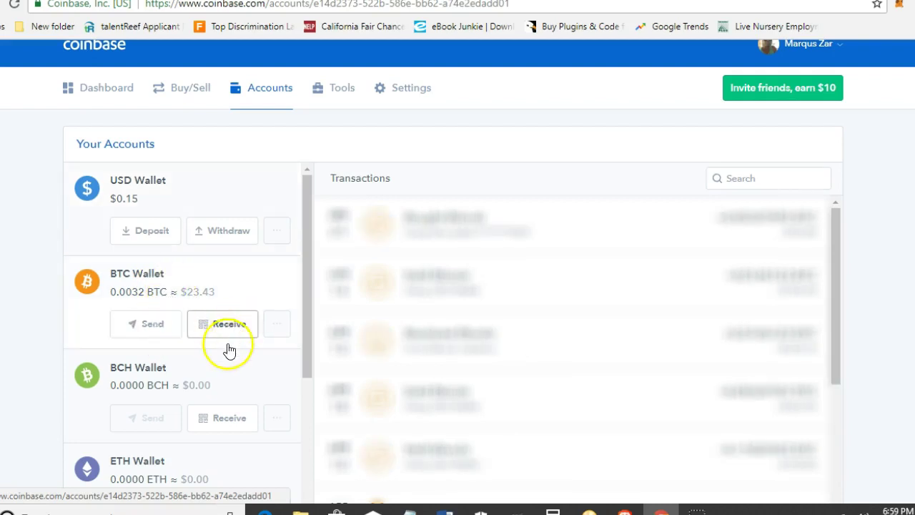
left_click(146, 333)
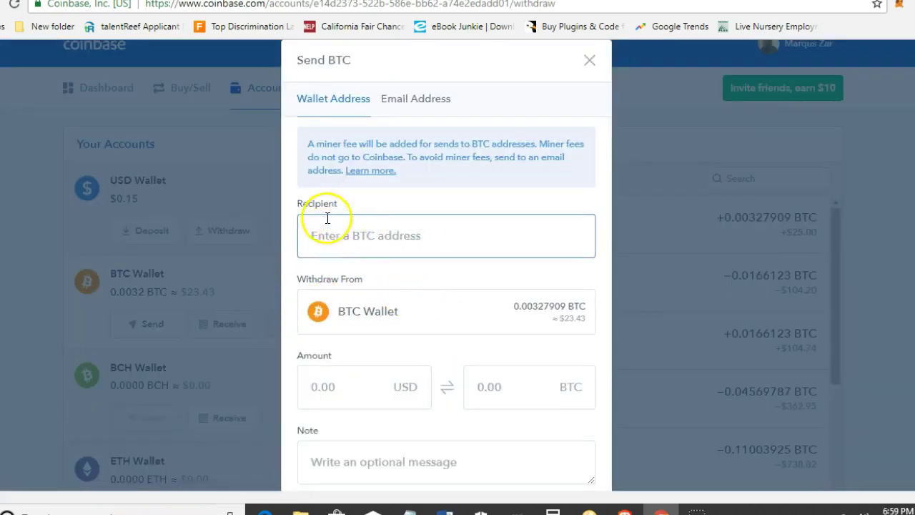
- Copy the Superstore order's payment address and paste it as the Send BTC recipient
left_click(265, 0)
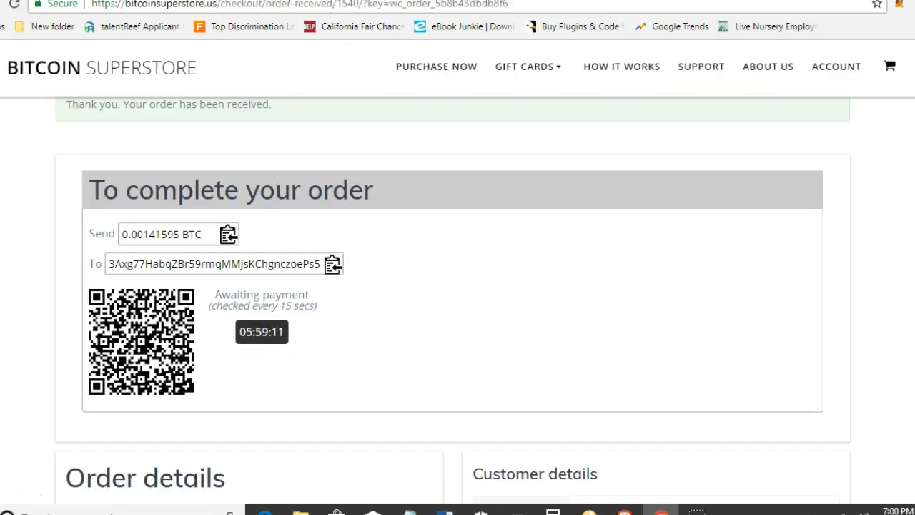
left_click(333, 264)
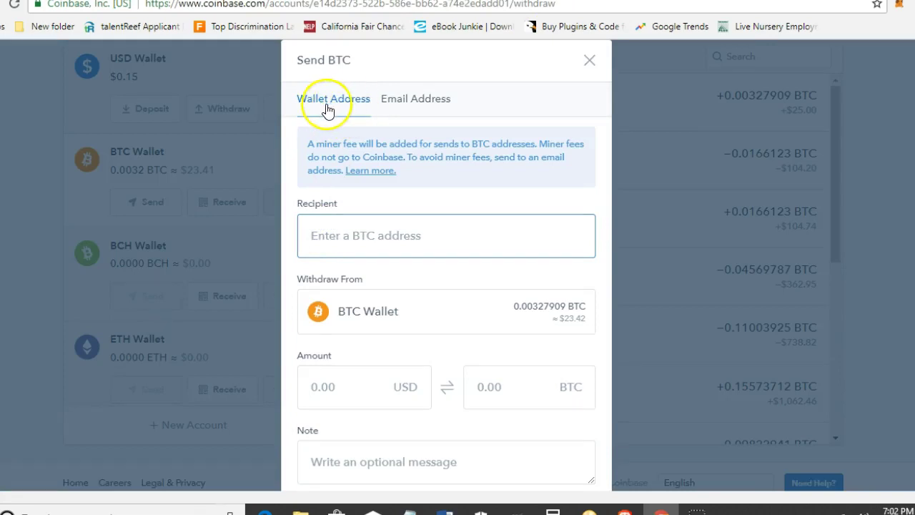
left_click(341, 236)
right_click(341, 237)
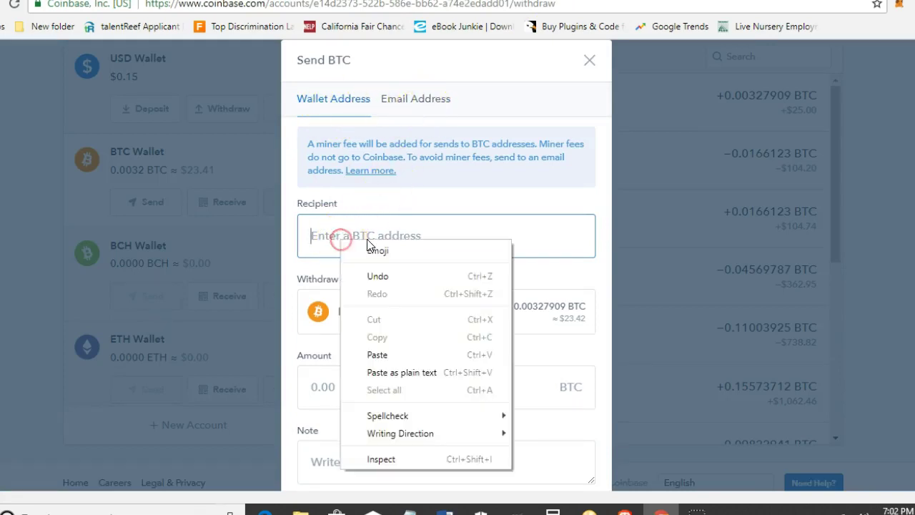
left_click(386, 352)
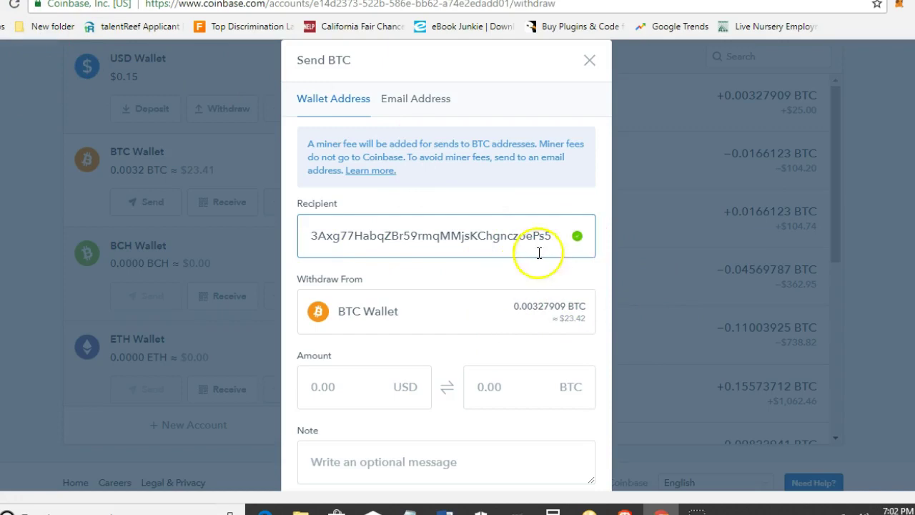
scroll(405, 397, "down", 1)
left_click(350, 322)
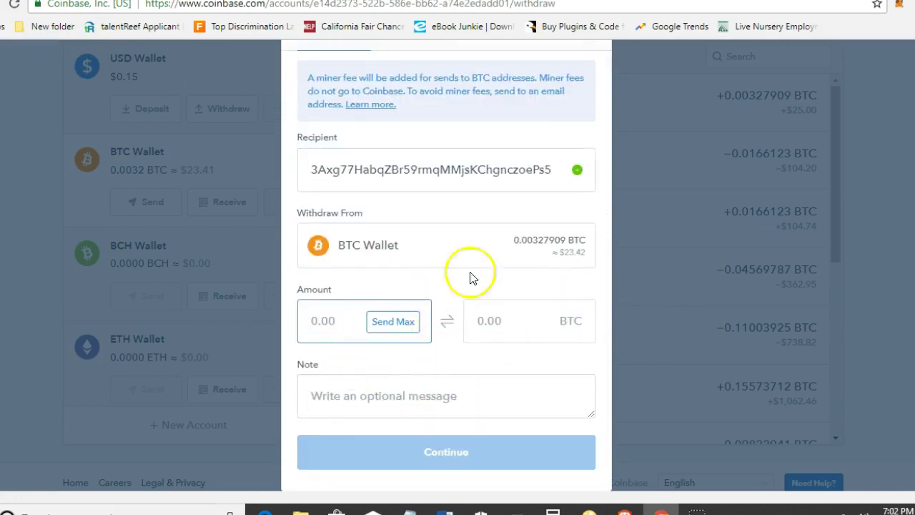
- Paste the store's 0.00141595 BTC amount into the BTC Amount field, clearing a misplaced USD entry
left_click(163, 1)
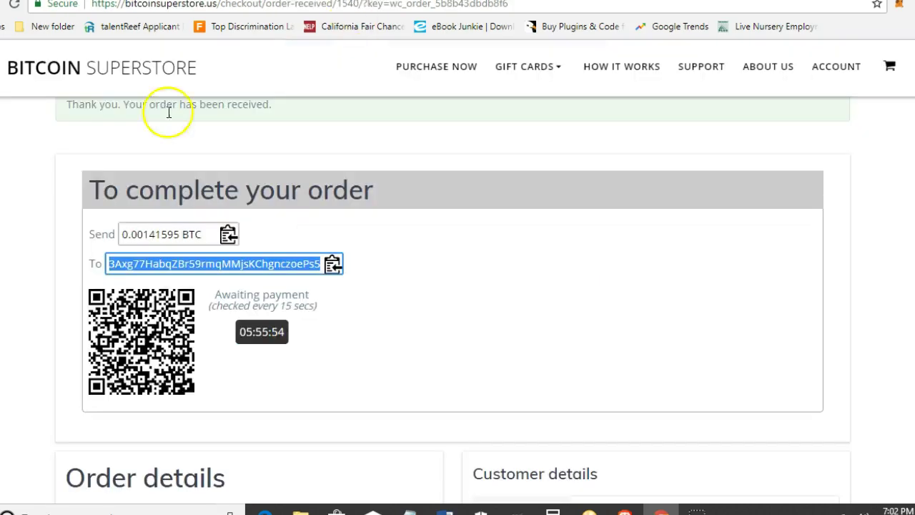
left_click(227, 236)
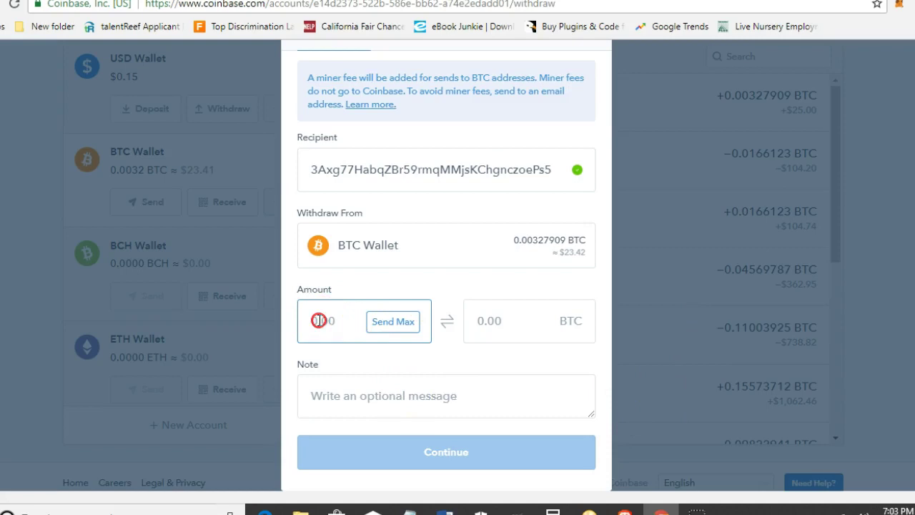
right_click(319, 321)
left_click(359, 202)
left_click(507, 326)
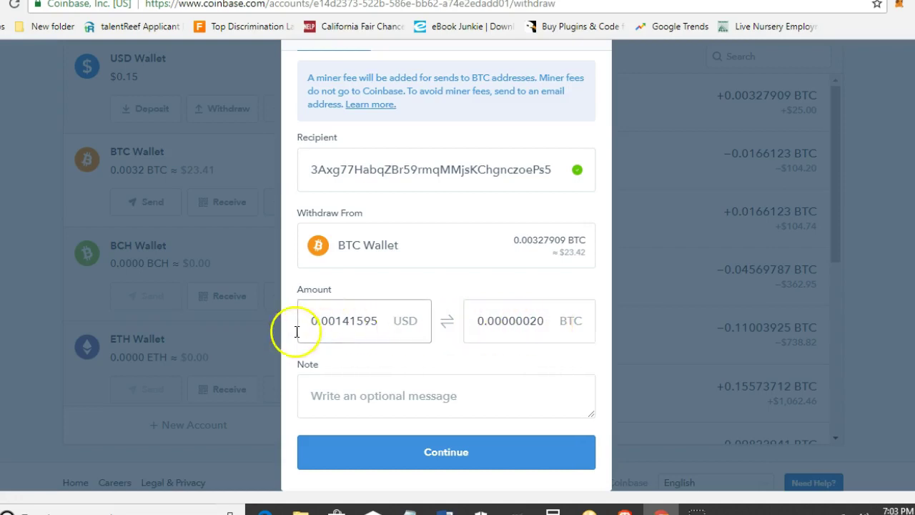
left_click(396, 361)
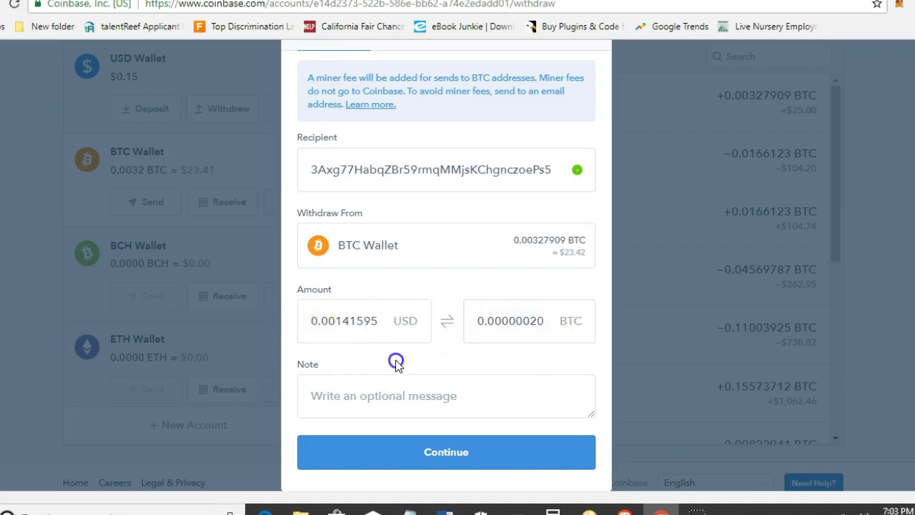
left_click(404, 285)
left_click_drag(382, 325, 285, 322)
key("BackSpace")
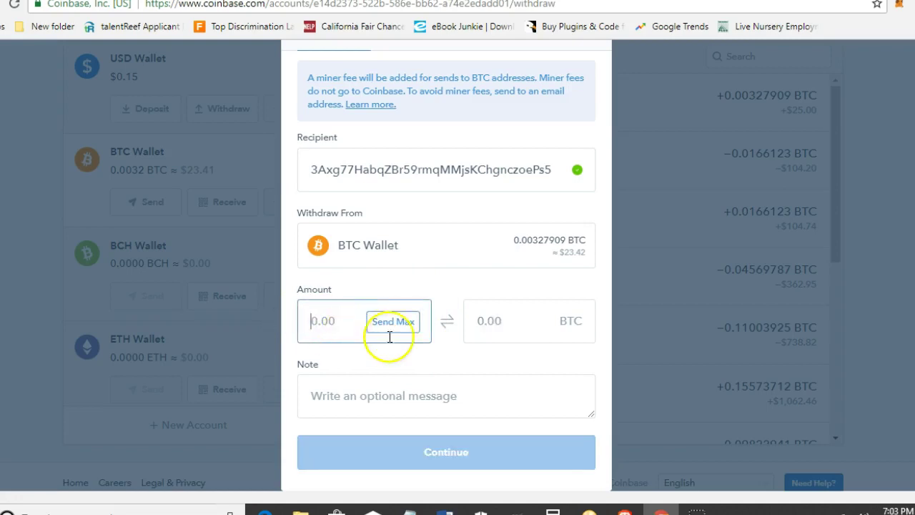
left_click(493, 320)
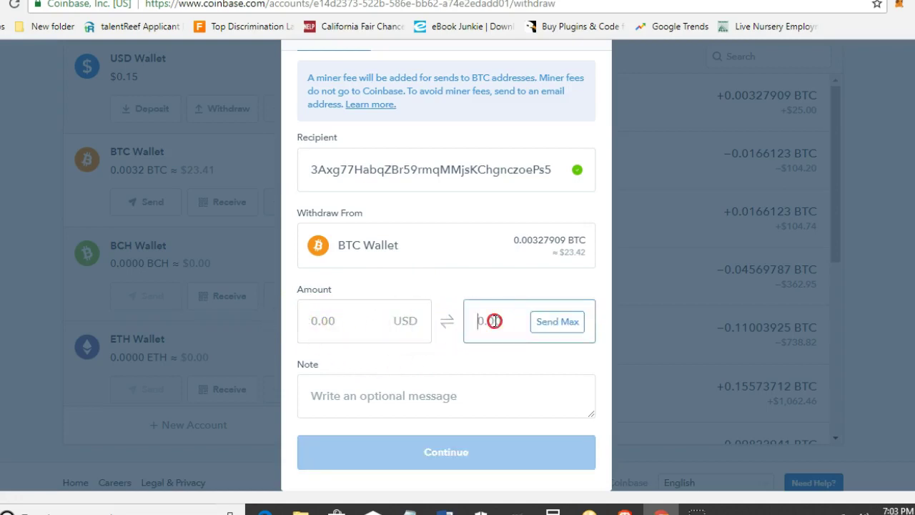
right_click(518, 321)
left_click(537, 206)
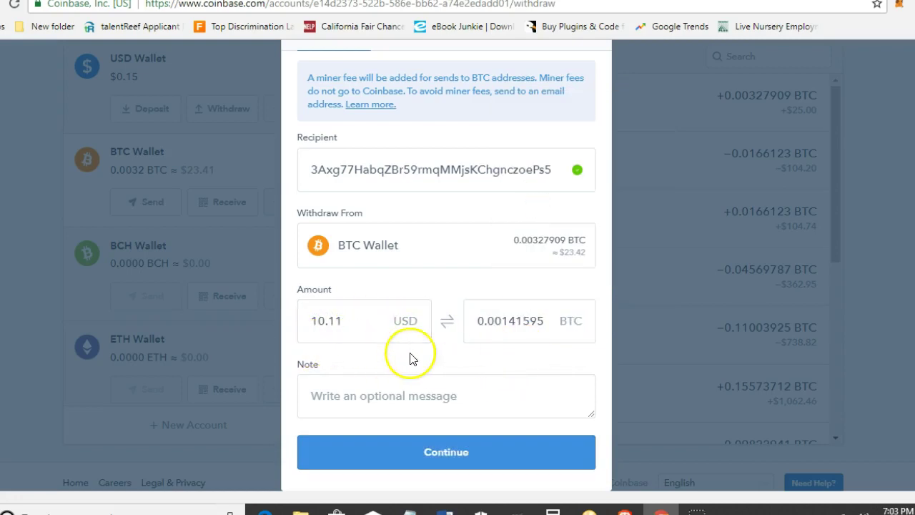
- Add the note 'First Amazon purchased' and continue to the send confirmation
left_click(404, 399)
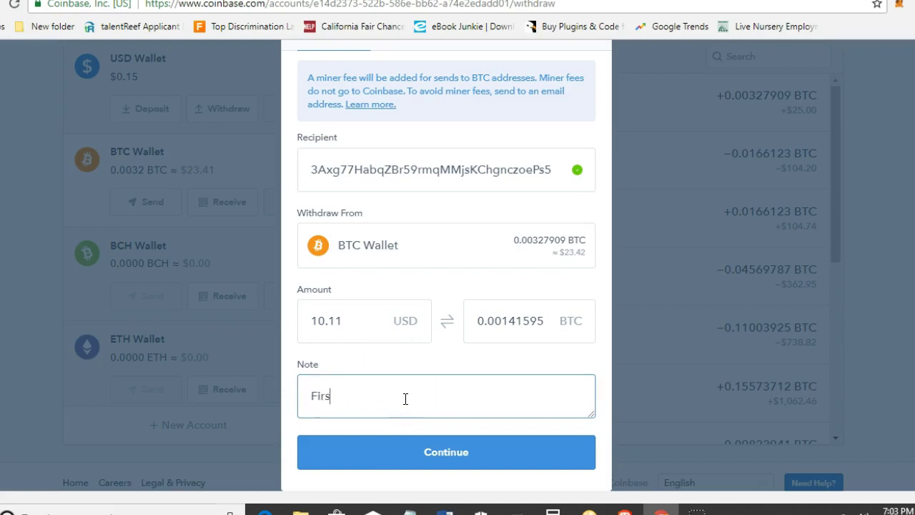
type("First Amazon purchased")
left_click(453, 451)
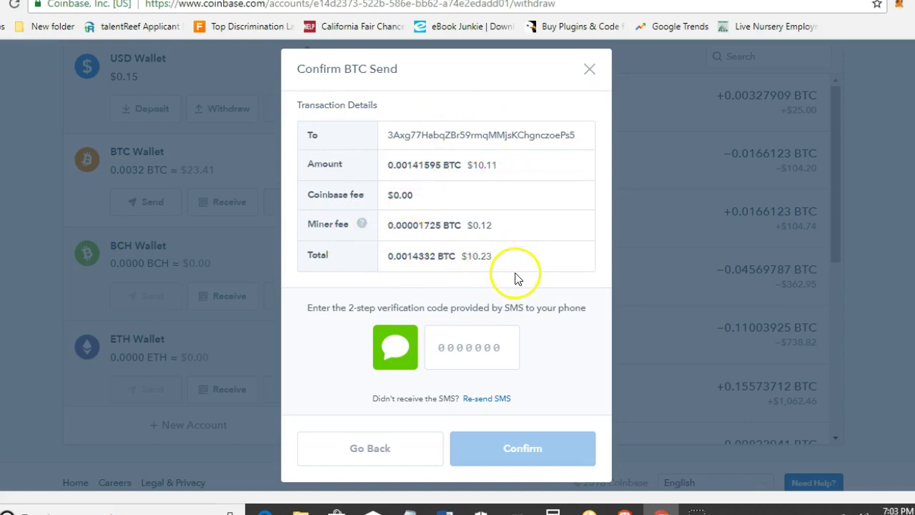
- Enter the SMS verification code, confirm sending 0.00141595 BTC, and view the pending transaction's details
left_click(458, 357)
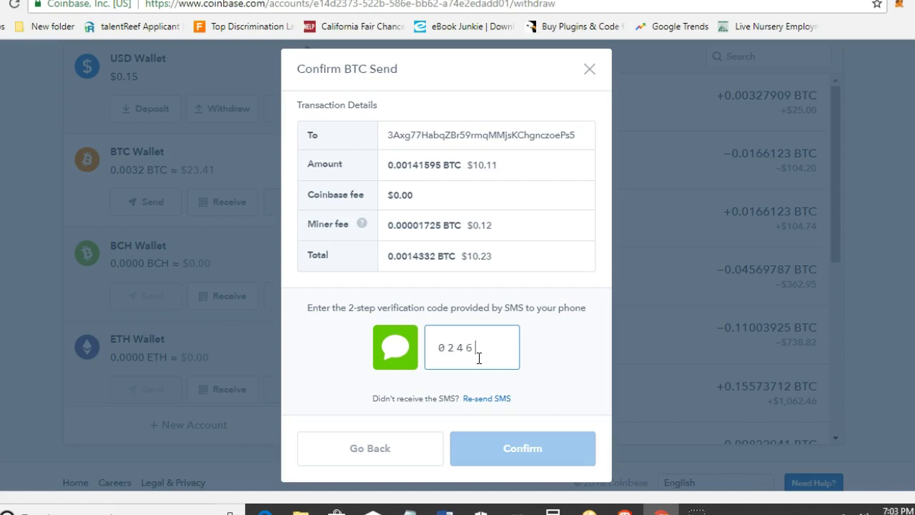
left_click(509, 456)
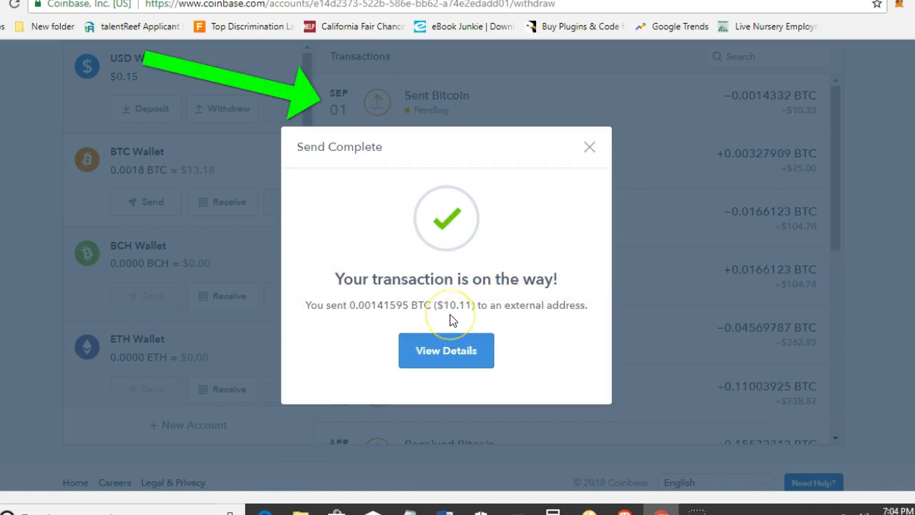
left_click(452, 357)
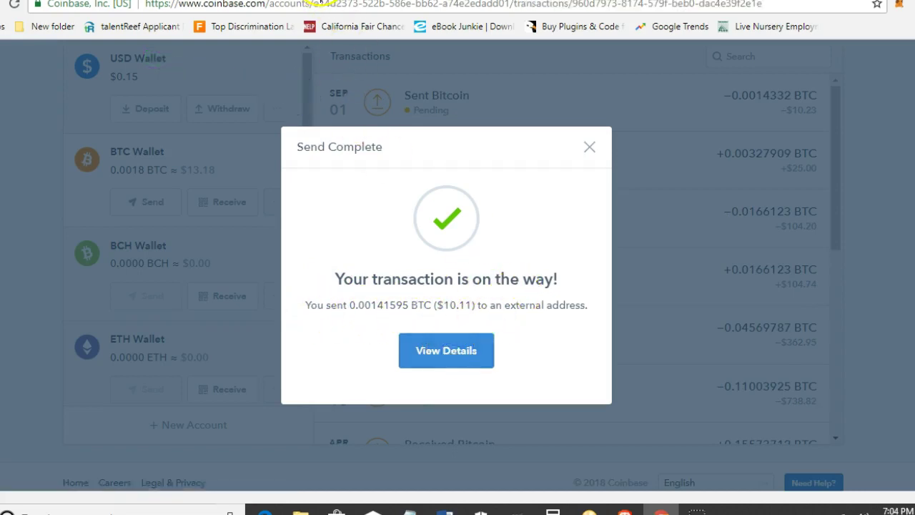
left_click(320, 0)
- Review the socks order's payment and product details on the store's Order details page
left_click(415, 113)
scroll(414, 145, "down", 4)
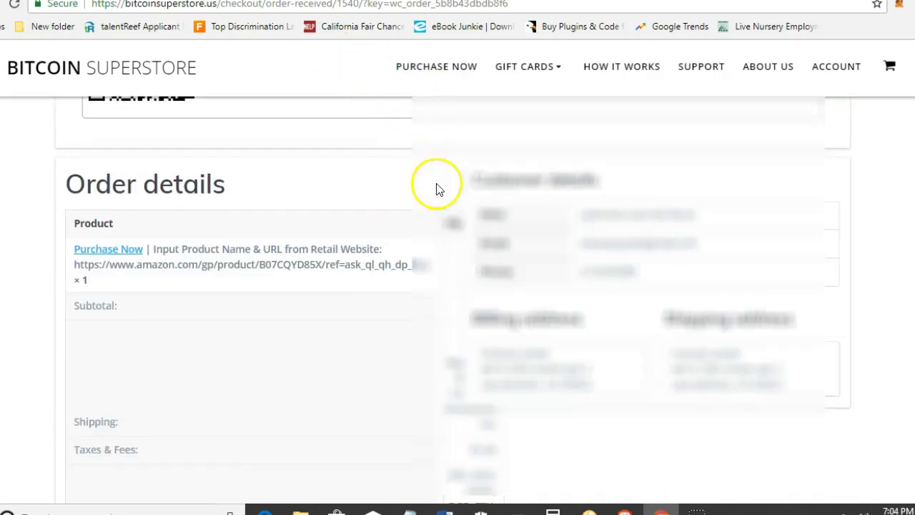
scroll(582, 319, "down", 4)
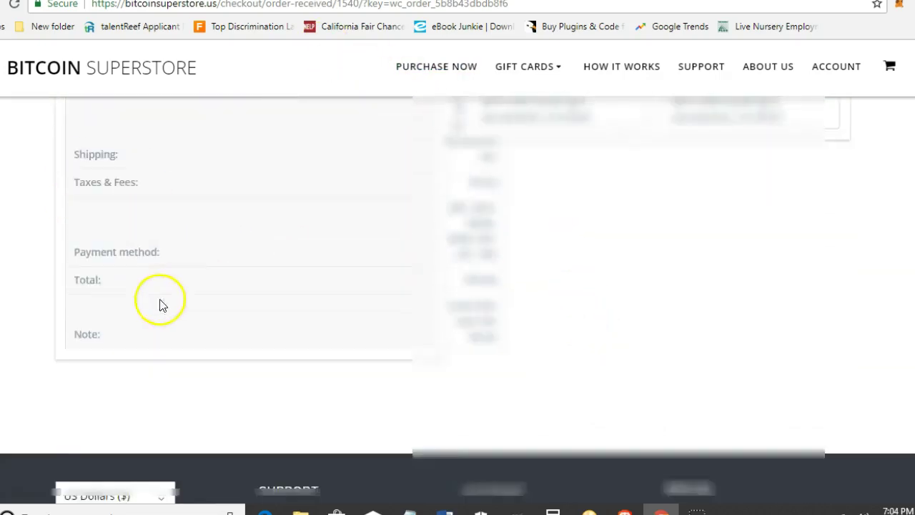
scroll(159, 304, "down", 2)
scroll(123, 280, "up", 7)
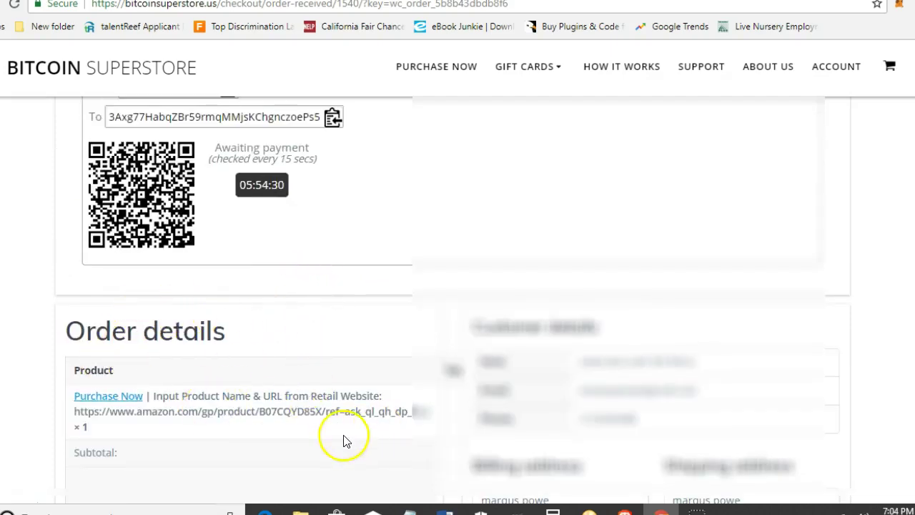
scroll(343, 441, "down", 5)
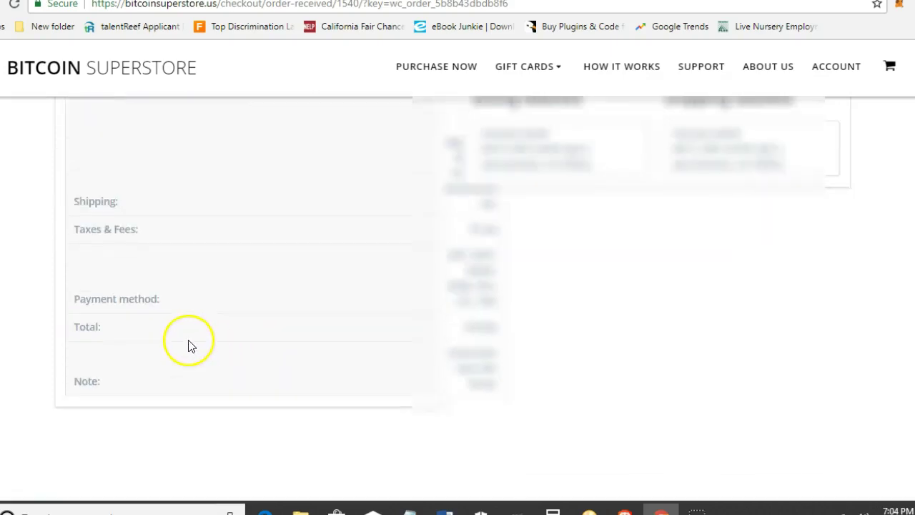
scroll(600, 387, "up", 2)
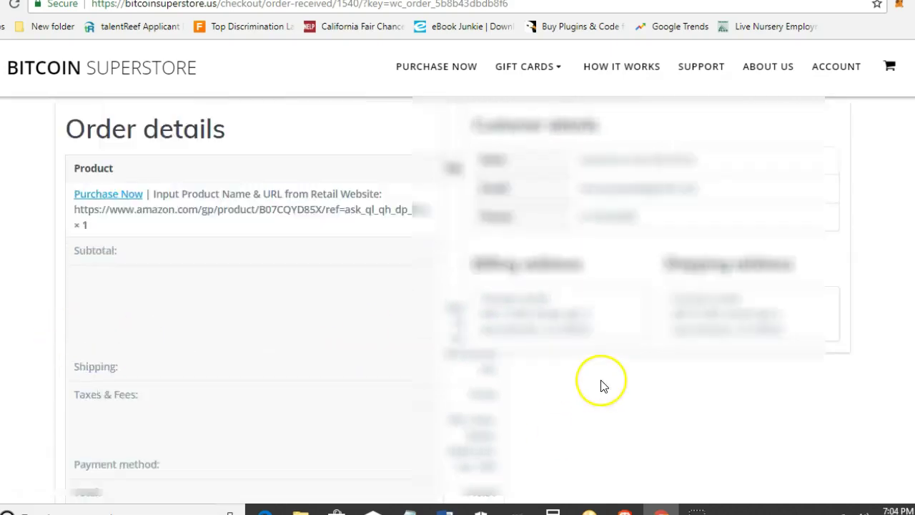
scroll(398, 309, "up", 5)
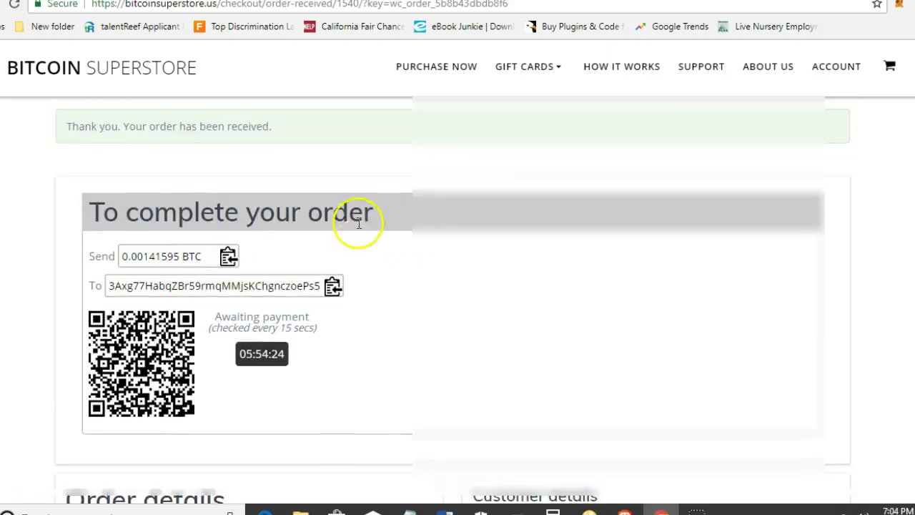
scroll(359, 224, "up", 1)
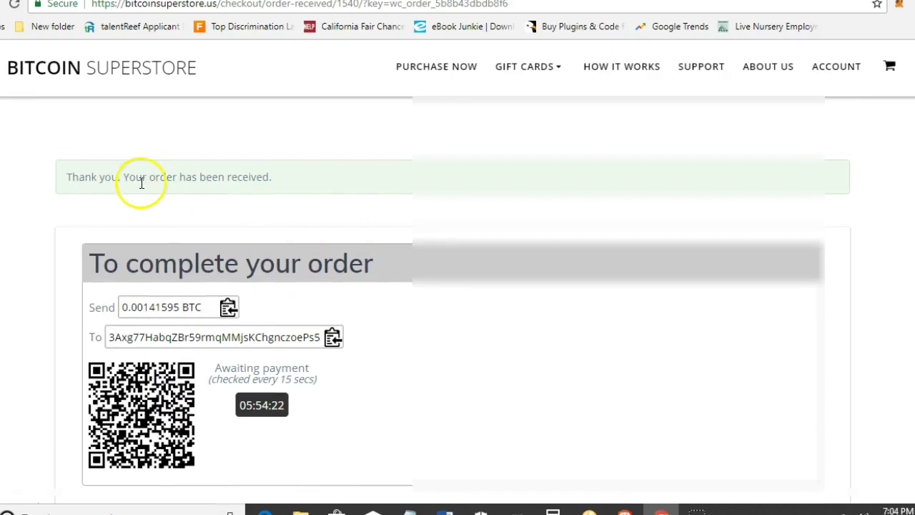
- Return to the previous store page and open the My Account dashboard
left_click(13, 5)
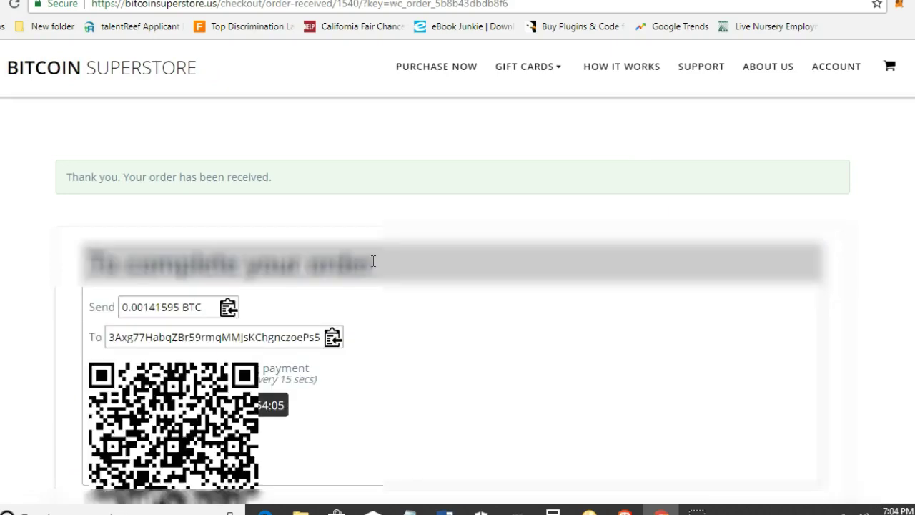
scroll(496, 257, "down", 5)
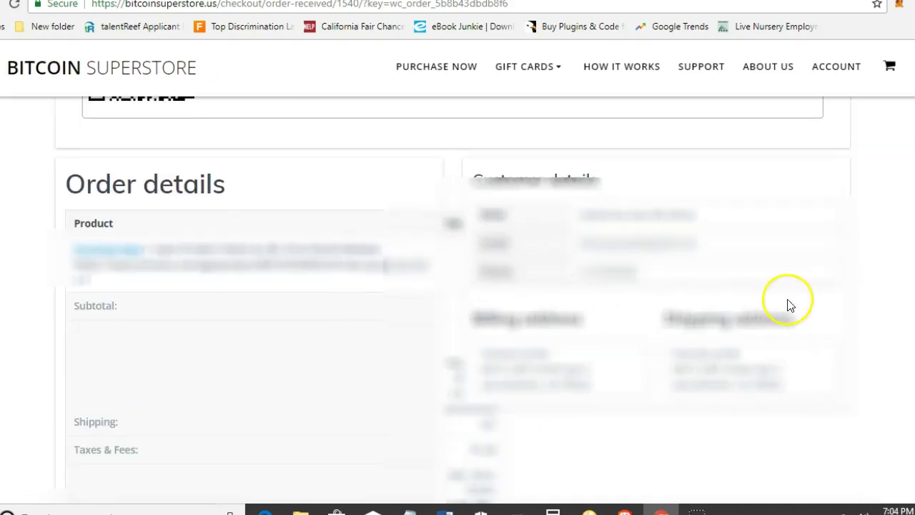
scroll(716, 315, "up", 5)
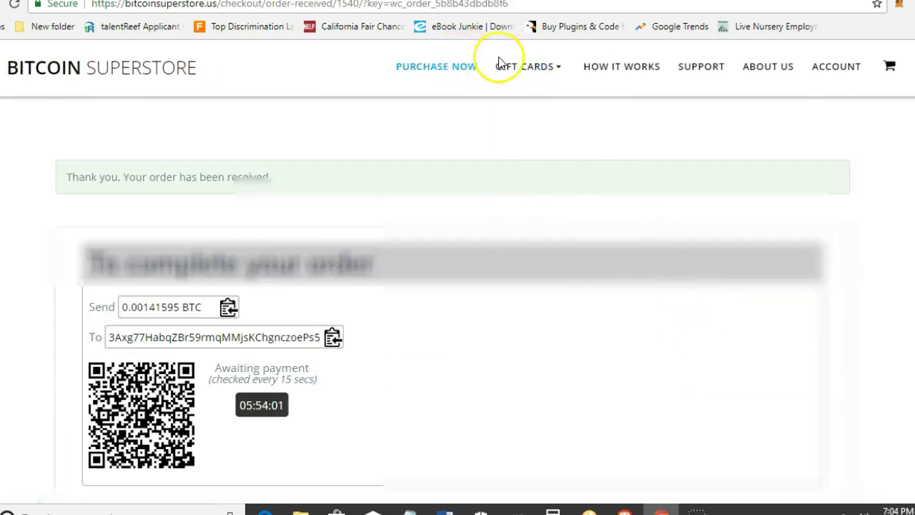
left_click(830, 71)
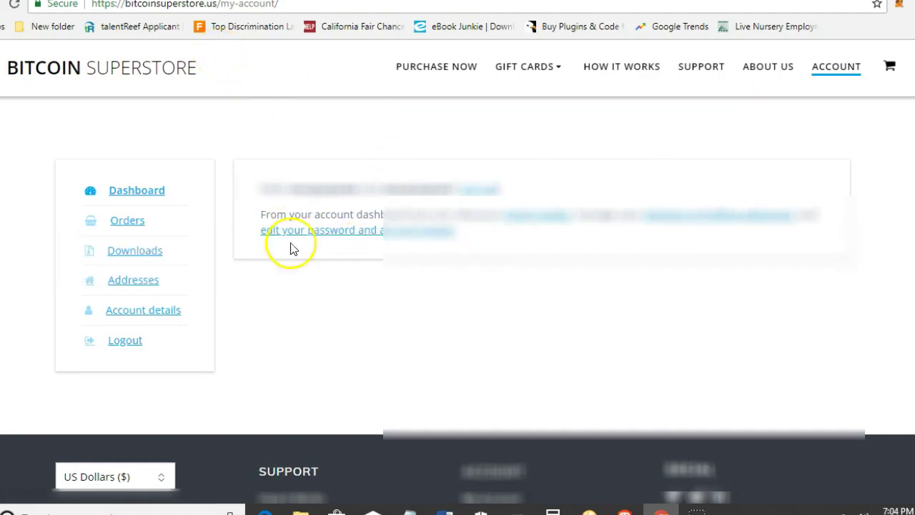
- List the account's orders and open the September 1, 2018 pending $10.04 order
left_click(136, 223)
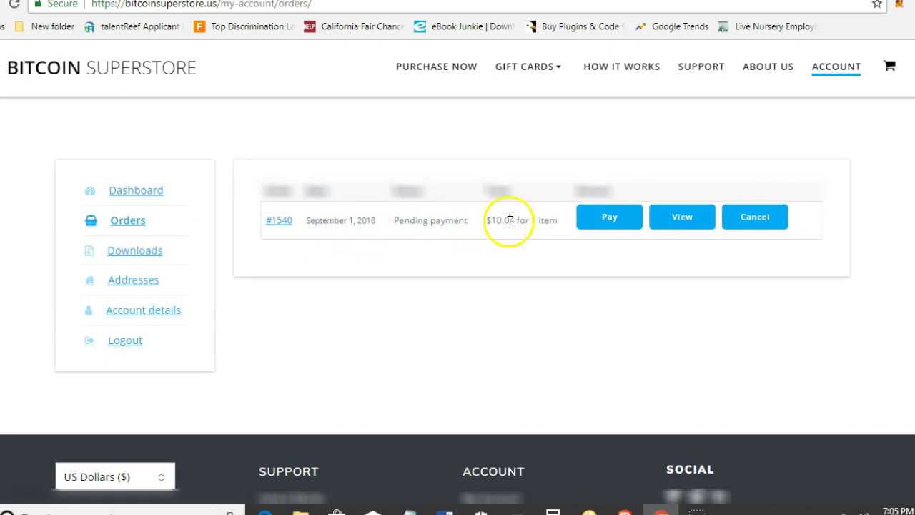
left_click(678, 215)
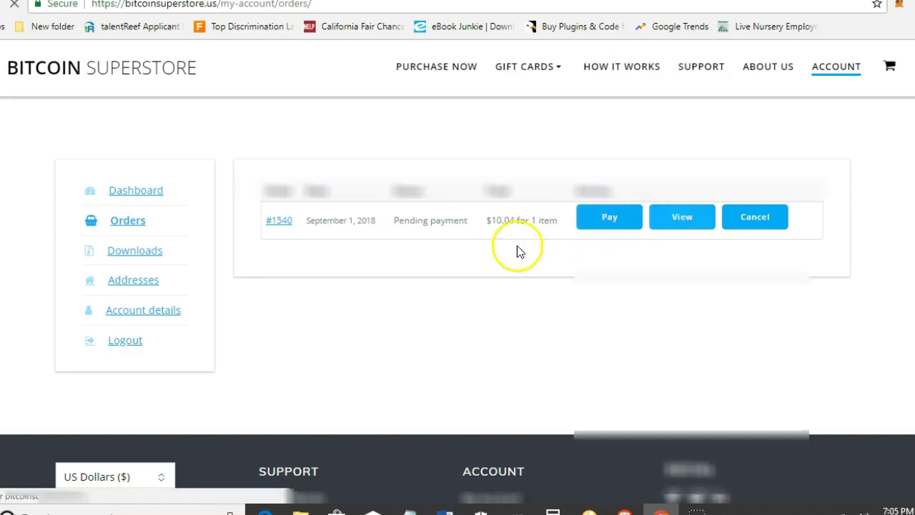